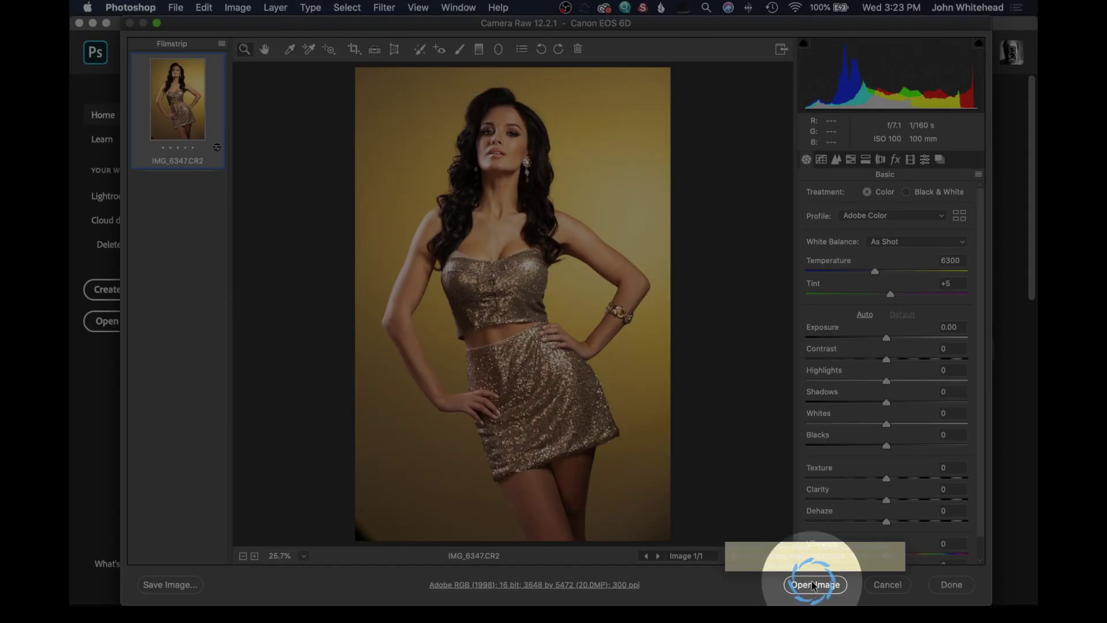
# Open the raw photo IMG_6347.CR2 from Camera Raw and convert its Background layer to a smart object.
pyautogui.press('super')
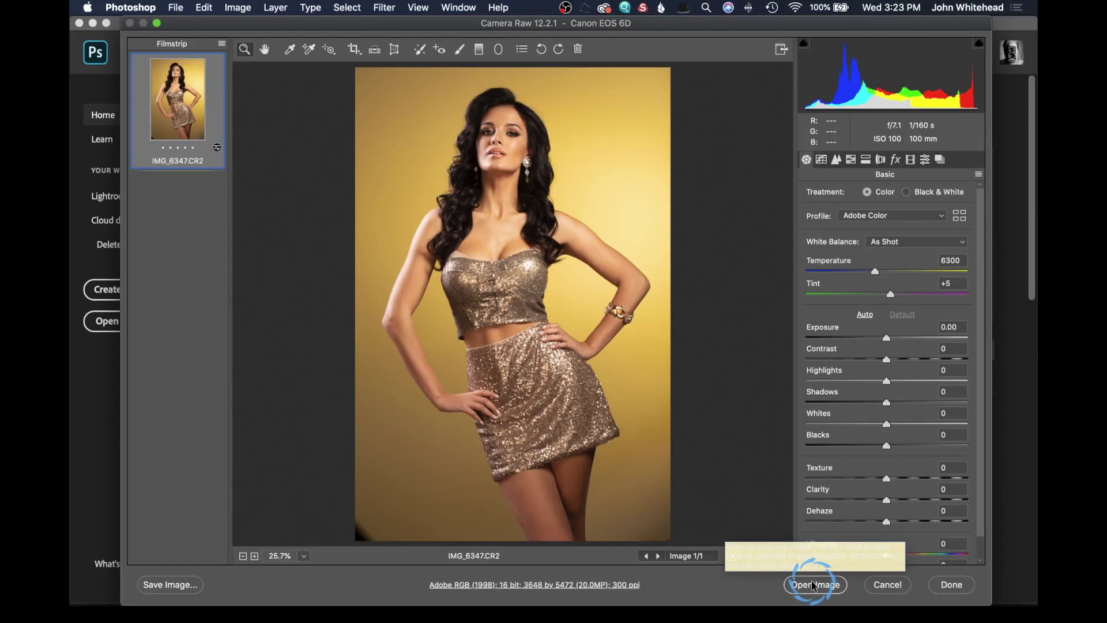
pyautogui.click(815, 586)
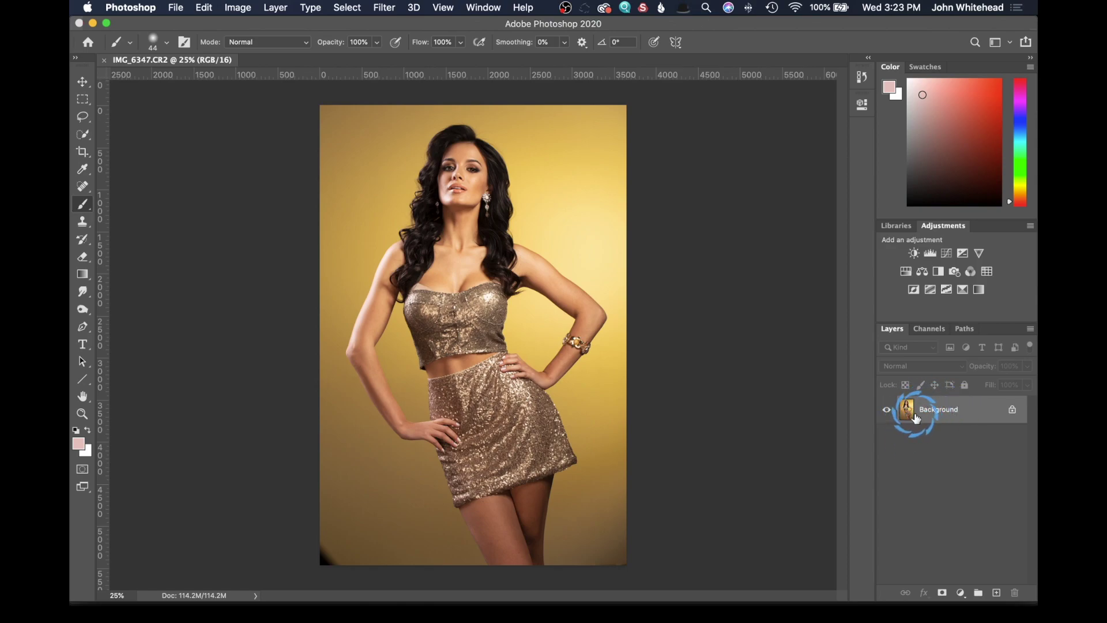
pyautogui.rightClick(988, 414)
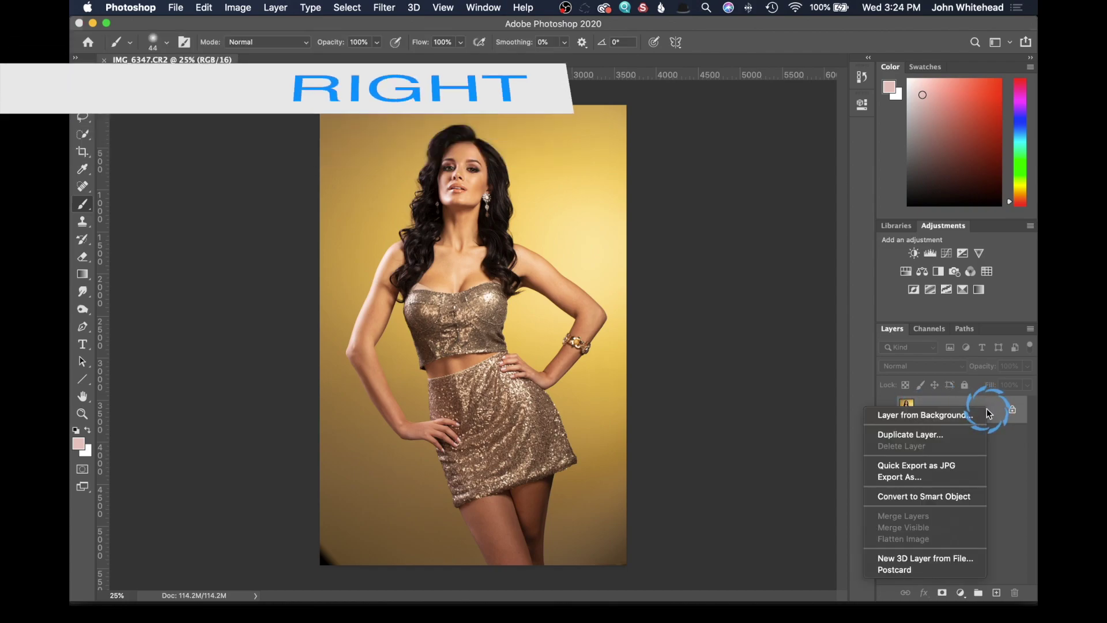
pyautogui.click(948, 497)
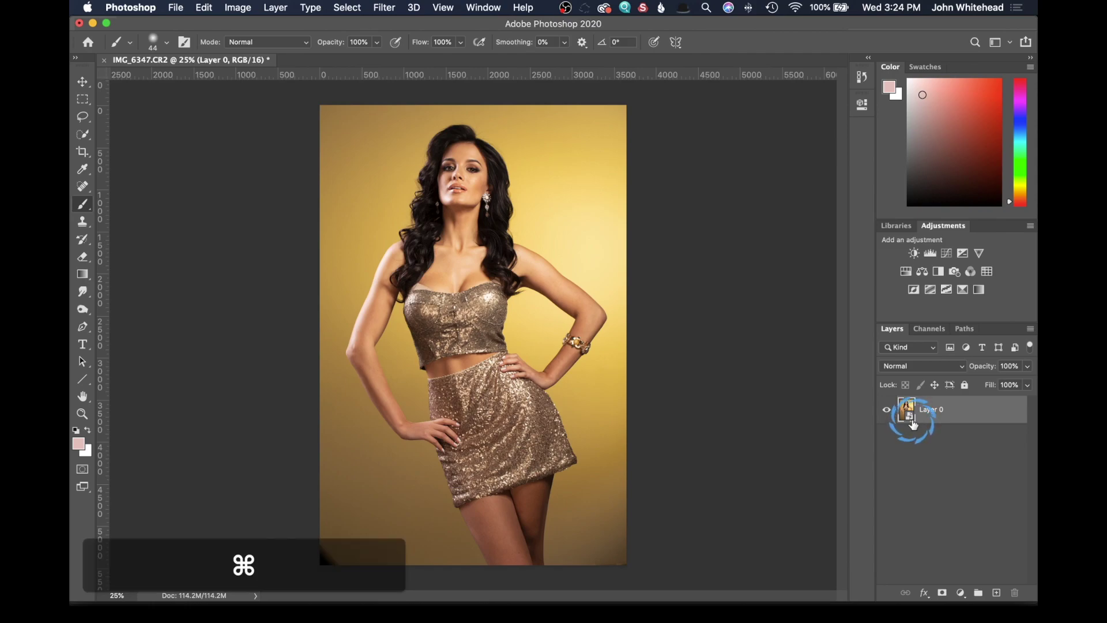
# Close the converted IMG_6347.CR2 document.
pyautogui.press('super+w')
pyautogui.click(484, 221)
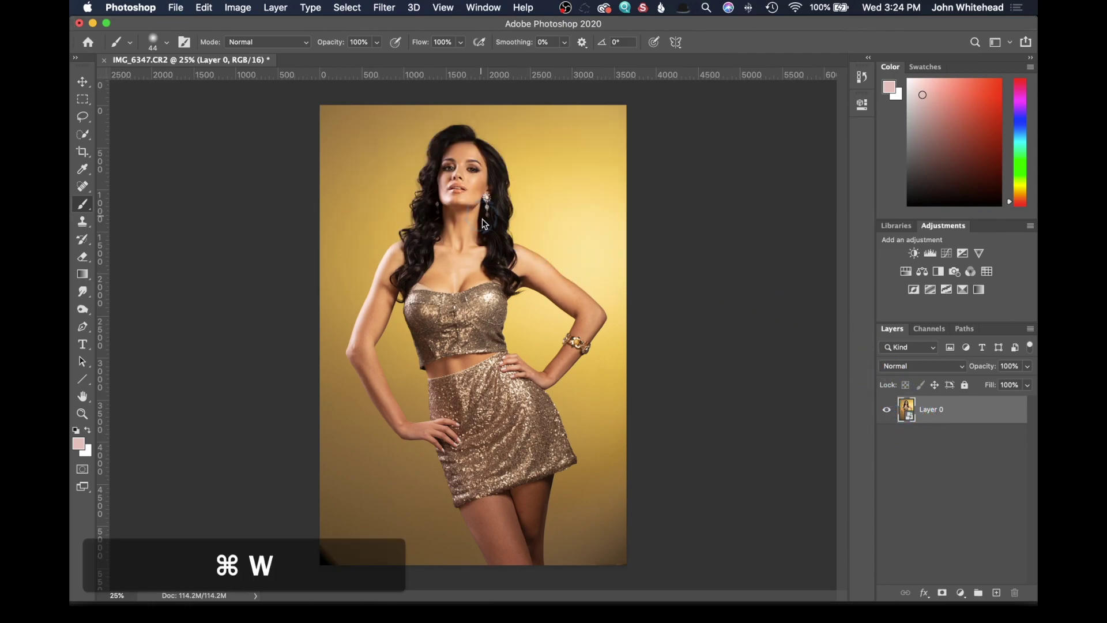
pyautogui.click(405, 420)
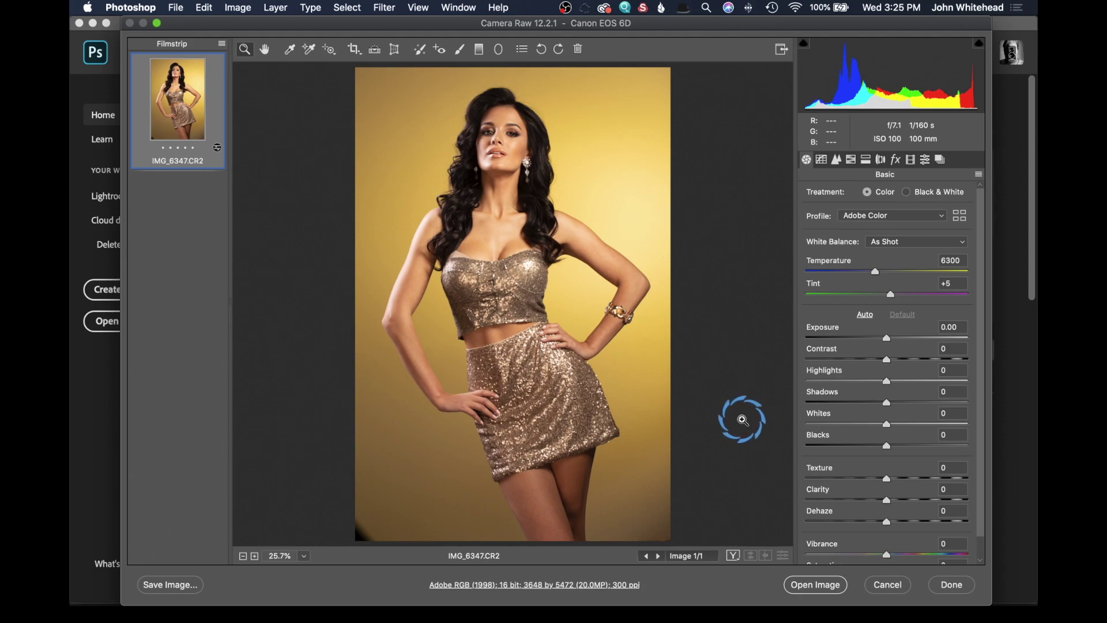
# Open the raw photo IMG_6347.CR2 from Camera Raw directly as a smart object.
pyautogui.click(819, 586)
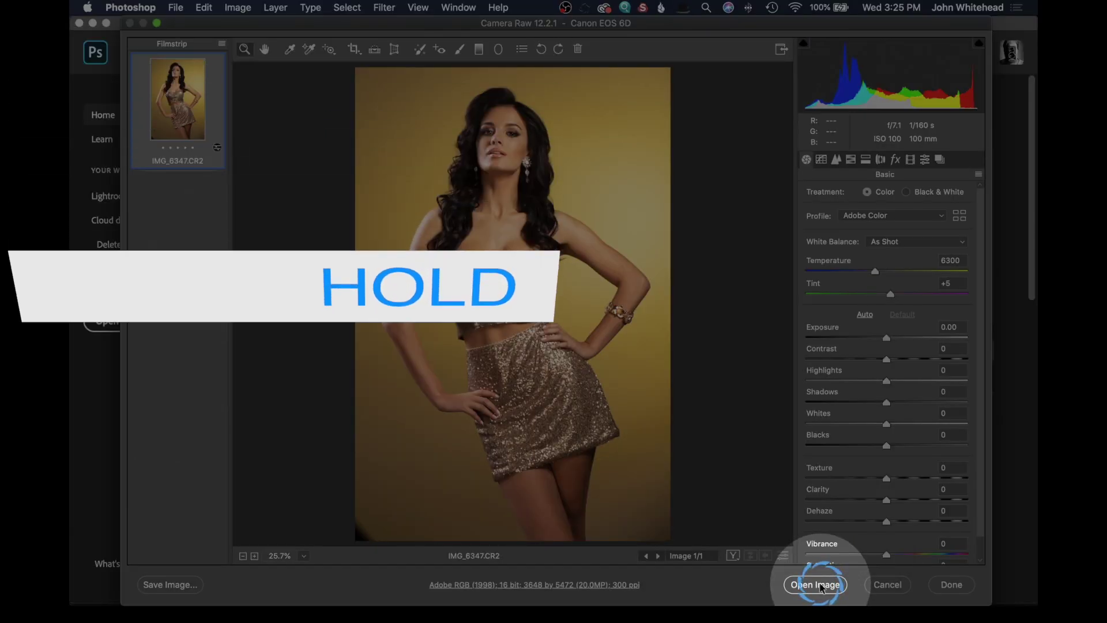
pyautogui.press('shift')
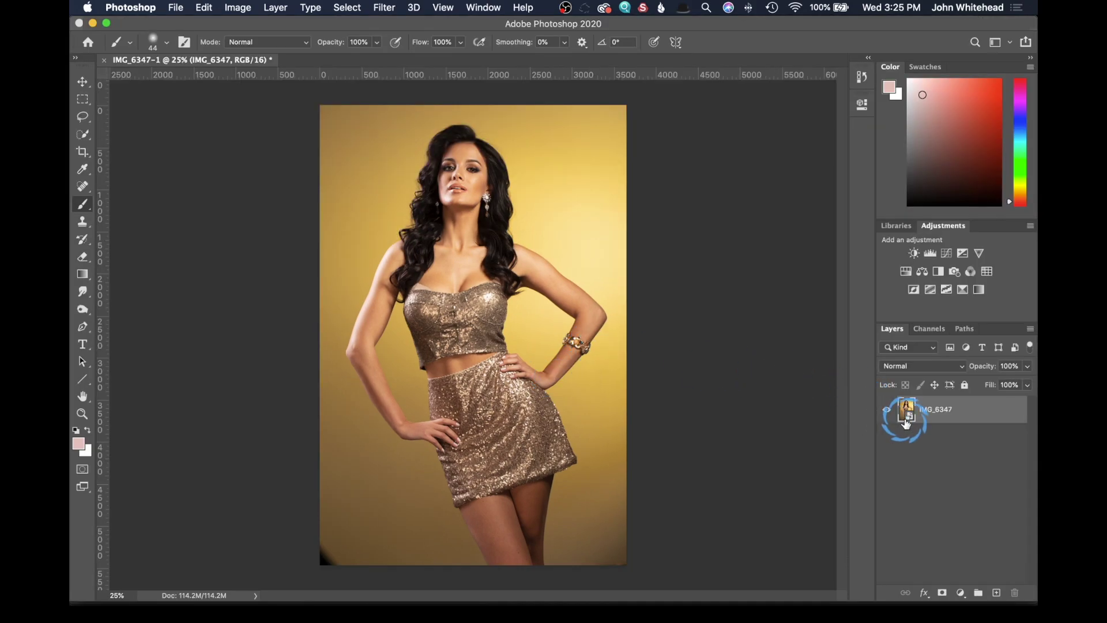
pyautogui.keyDown('super'); pyautogui.click(907, 423); pyautogui.keyUp('super')
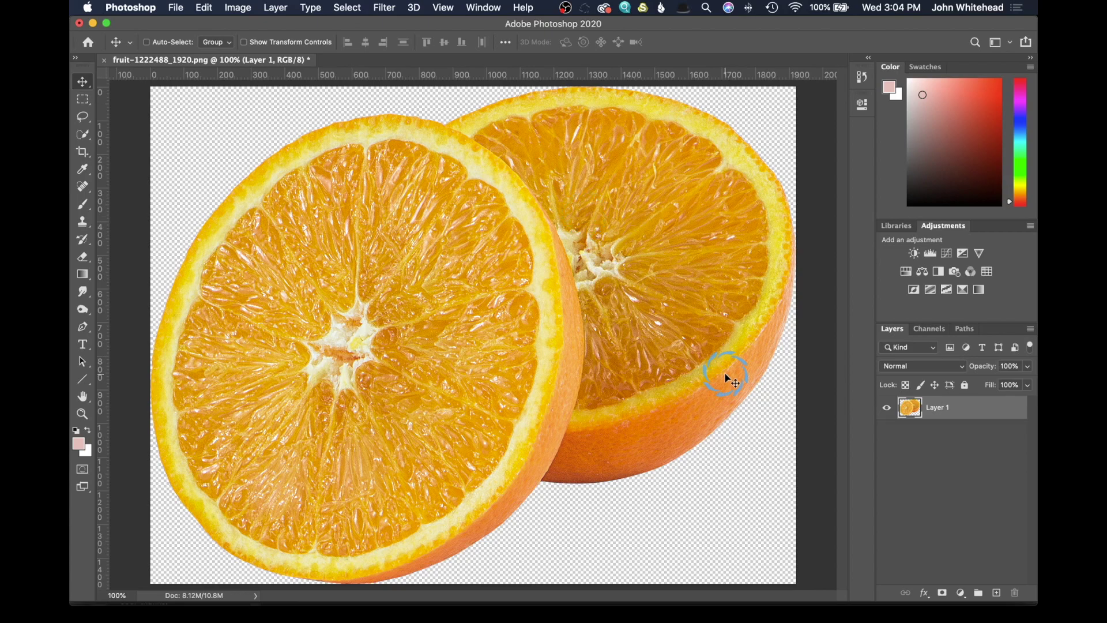
# Create a new 1920 x 1080 px document at 100 ppi with a white background.
pyautogui.click(177, 7)
pyautogui.click(186, 24)
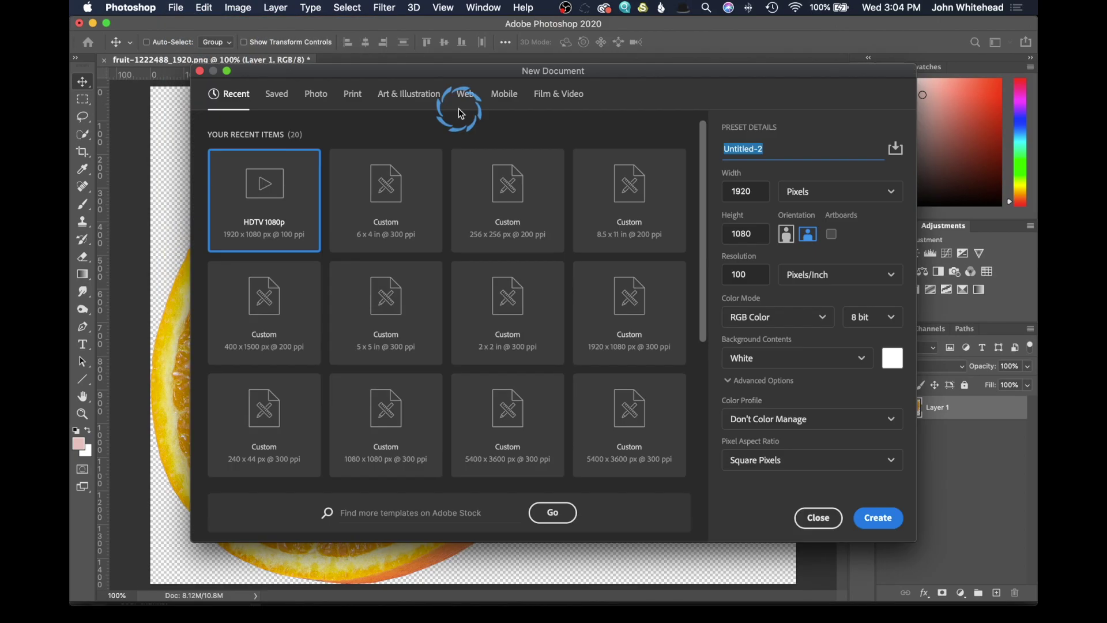
pyautogui.click(891, 519)
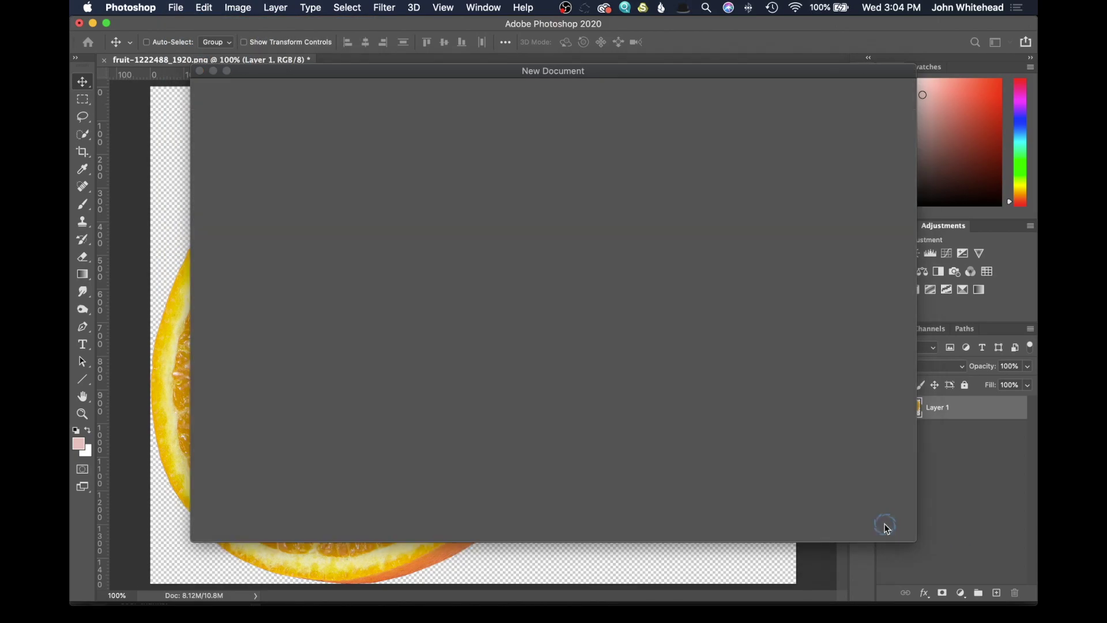
# Copy the orange slices layer from the fruit-1222488_1920.png document into the new Untitled-1 document.
pyautogui.click(260, 61)
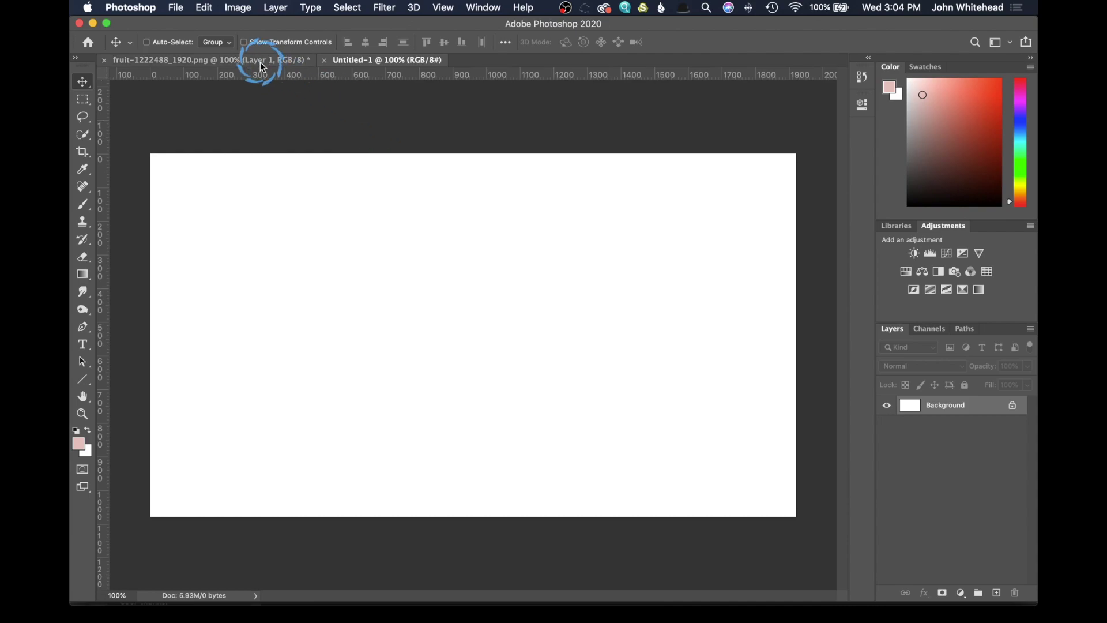
pyautogui.click(239, 95)
pyautogui.click(81, 88)
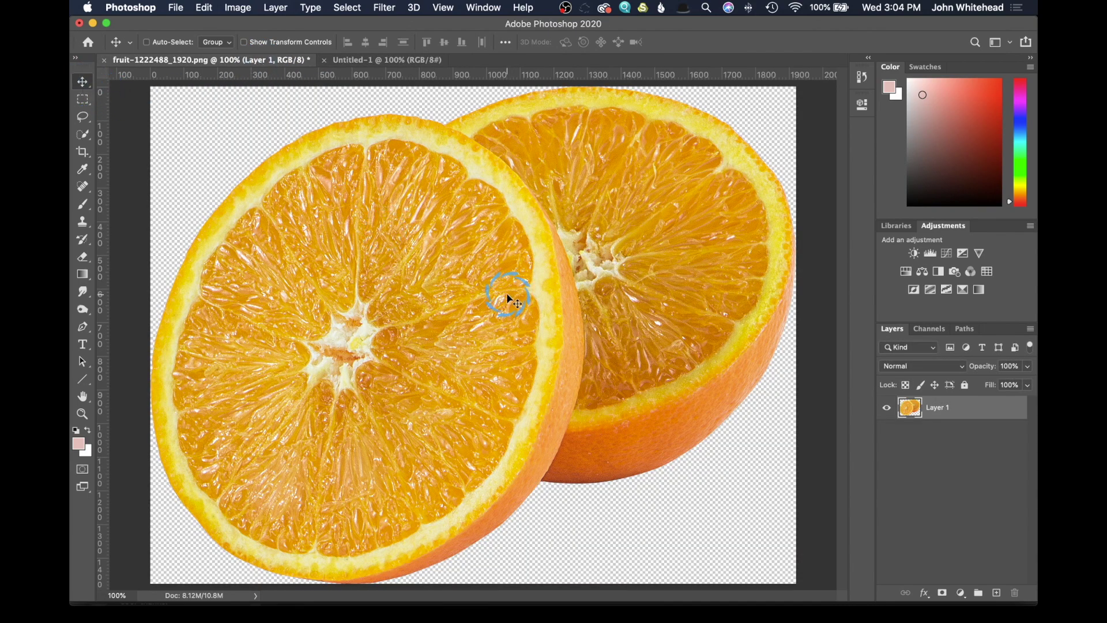
pyautogui.moveTo(507, 297); pyautogui.dragTo(521, 346)
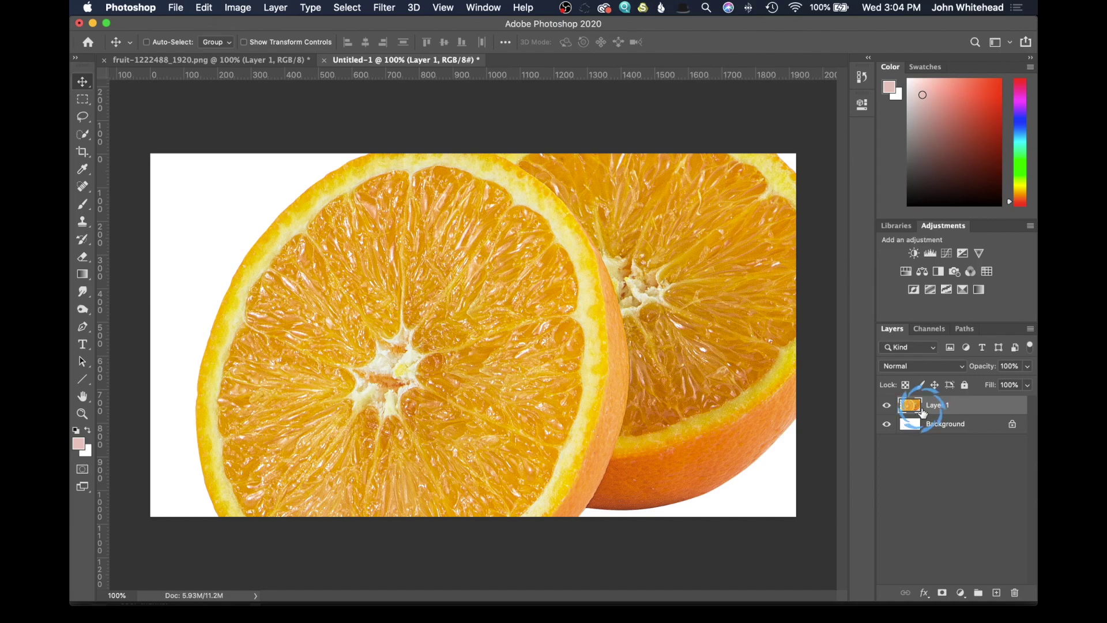
# Duplicate the orange slices layer, Layer 1, and name the copy "smart".
pyautogui.moveTo(912, 411)
pyautogui.mouseDown()
pyautogui.moveTo(631, 350)
pyautogui.moveTo(913, 415)
pyautogui.mouseUp()
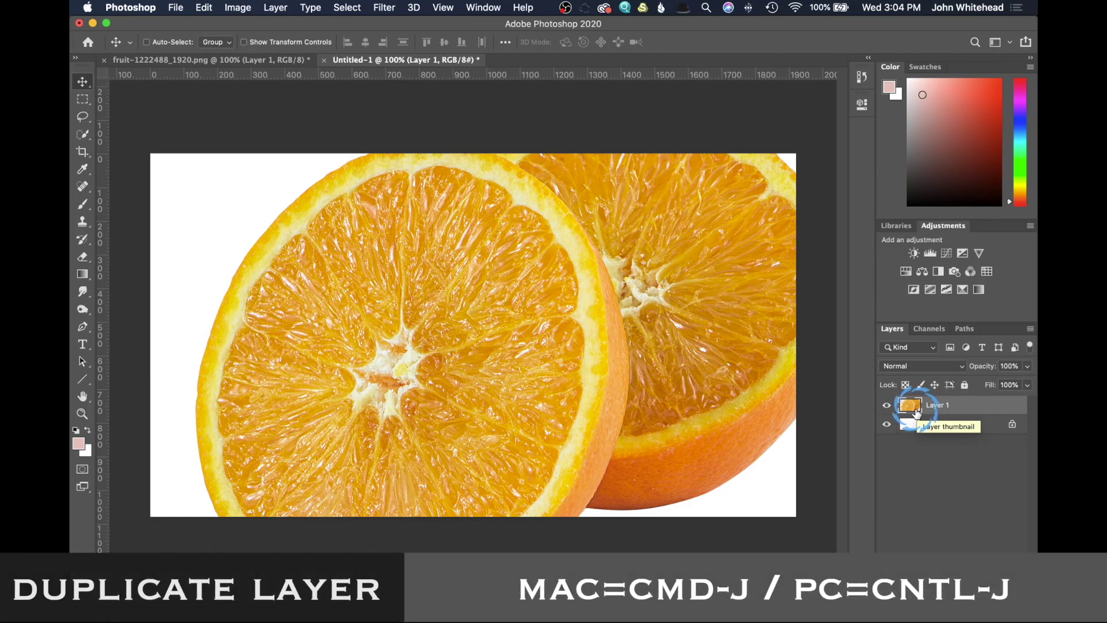
pyautogui.press('super')
pyautogui.press('super+j')
pyautogui.click(990, 410)
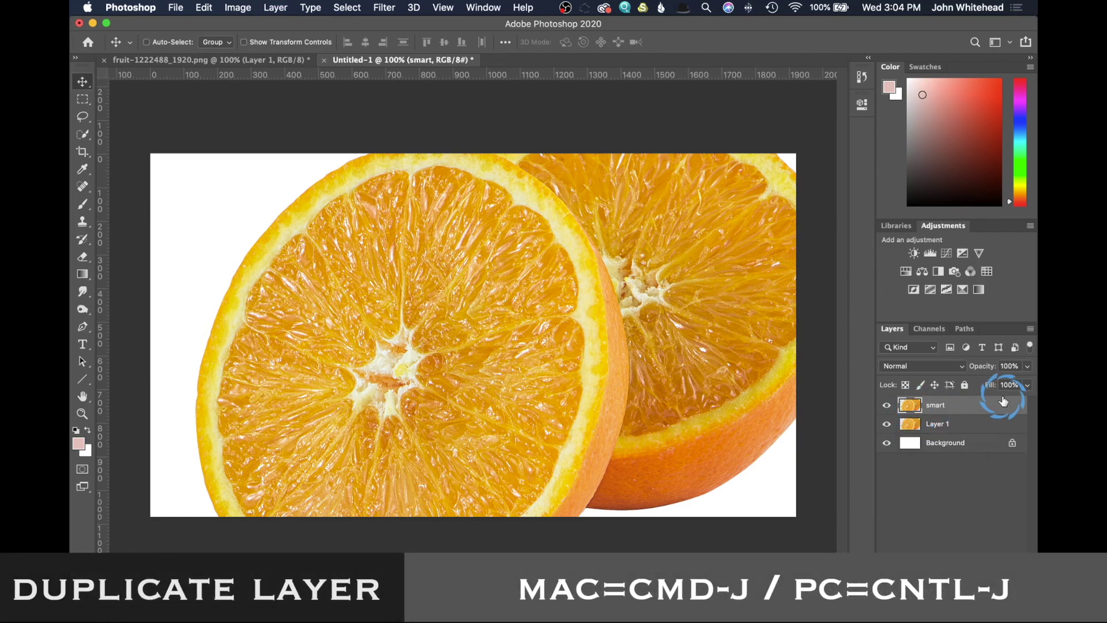
# Convert the "smart" layer to a smart object.
pyautogui.rightClick(972, 404)
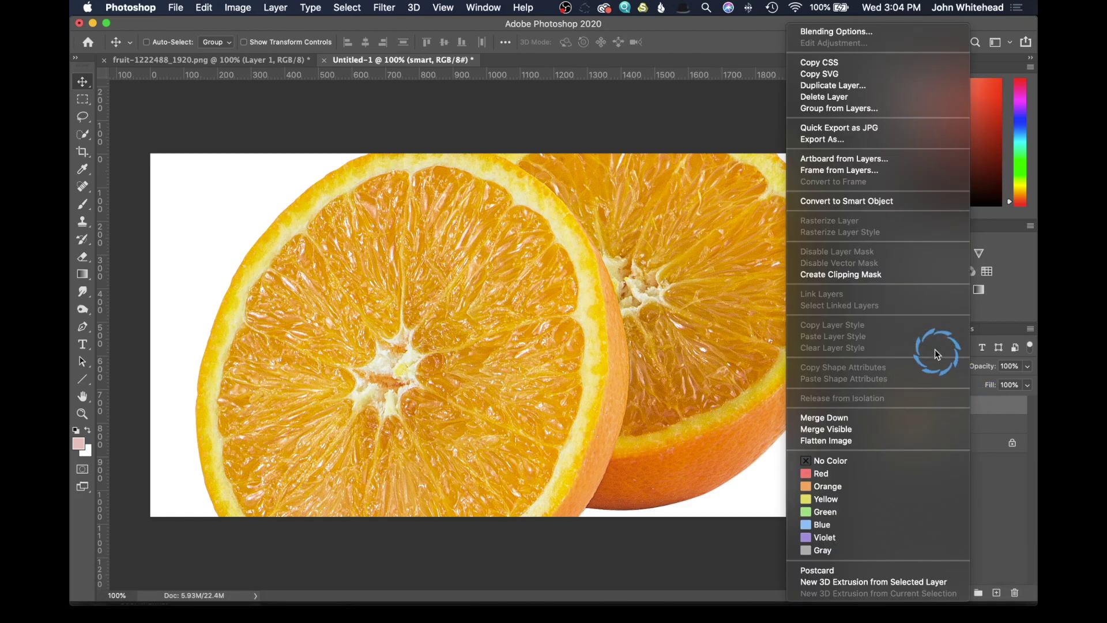
pyautogui.click(891, 199)
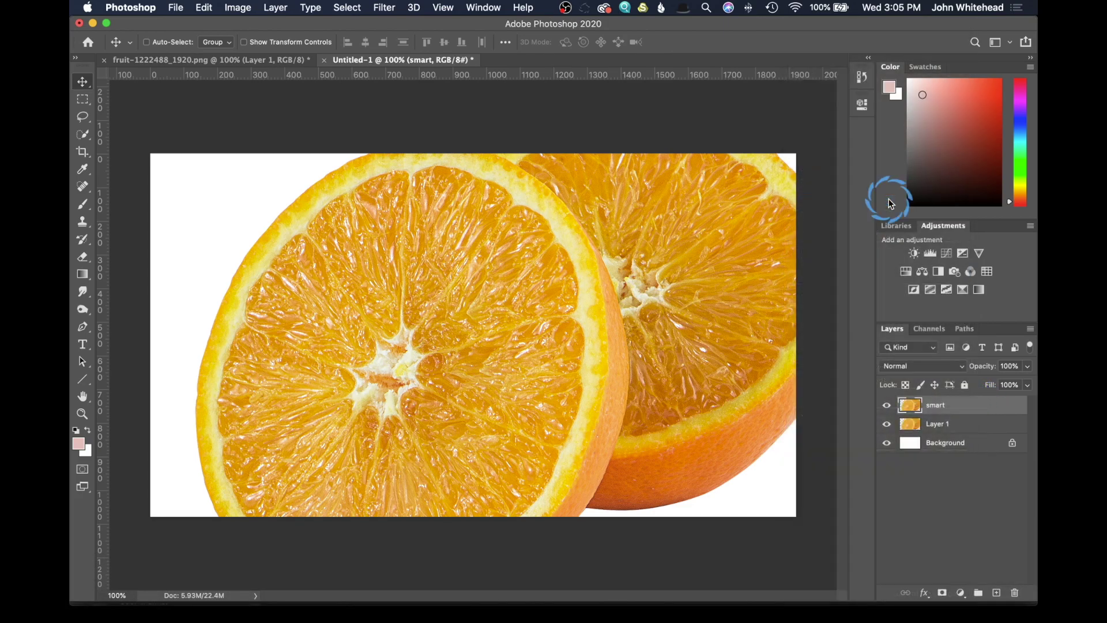
pyautogui.keyDown('super'); pyautogui.click(917, 406); pyautogui.keyUp('super')
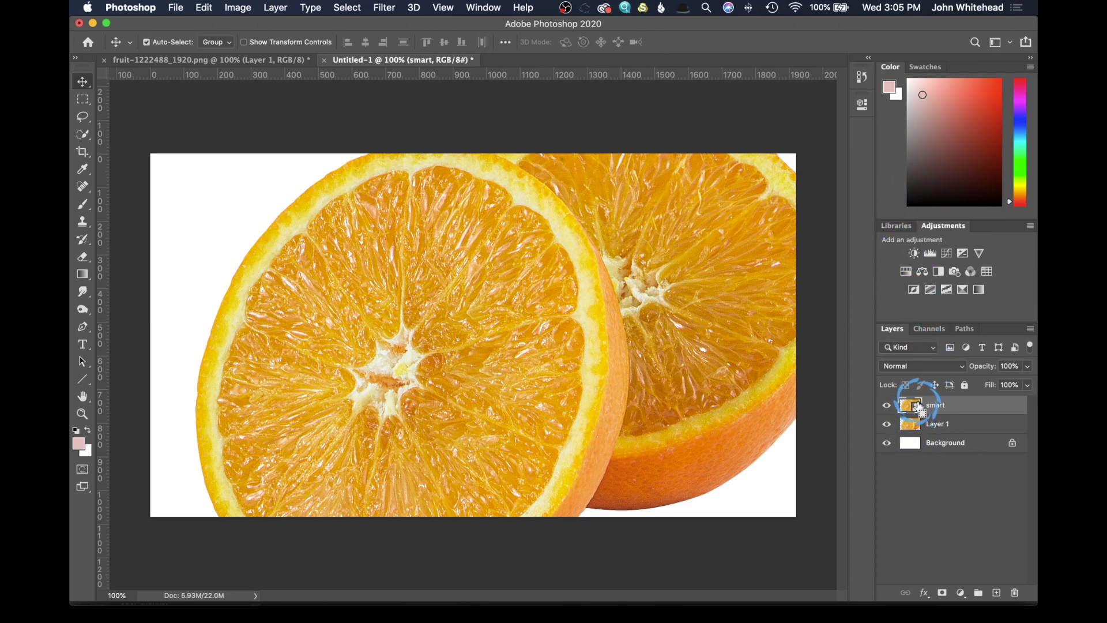
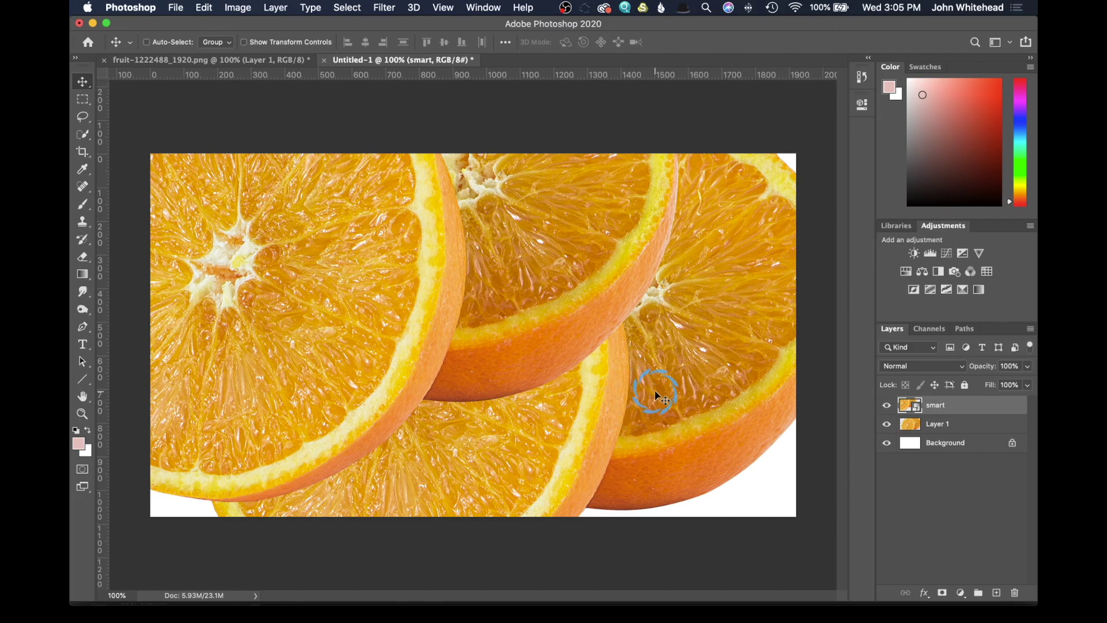
# View Layer 1's layer style options and cancel, and view the smart object's source contents and close them.
pyautogui.click(915, 426)
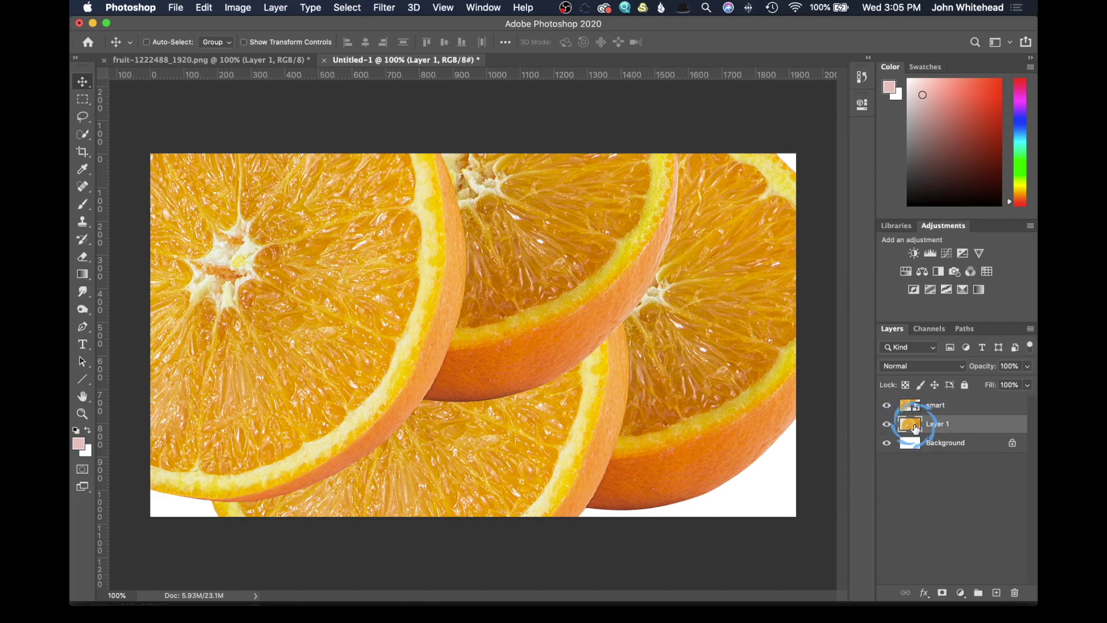
pyautogui.doubleClick(915, 426)
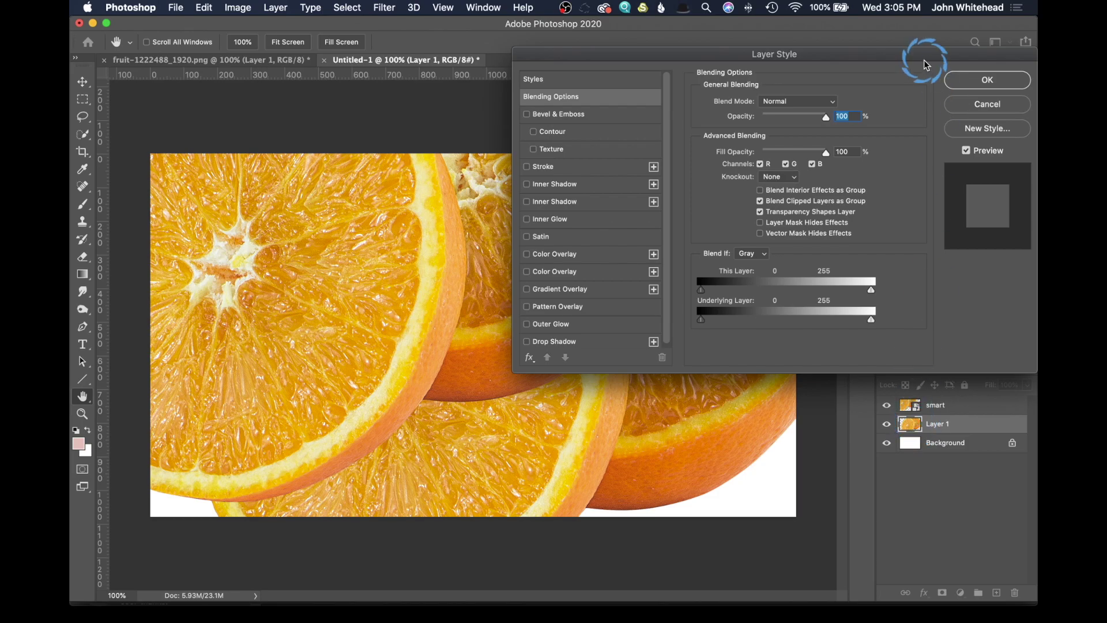
pyautogui.click(1013, 98)
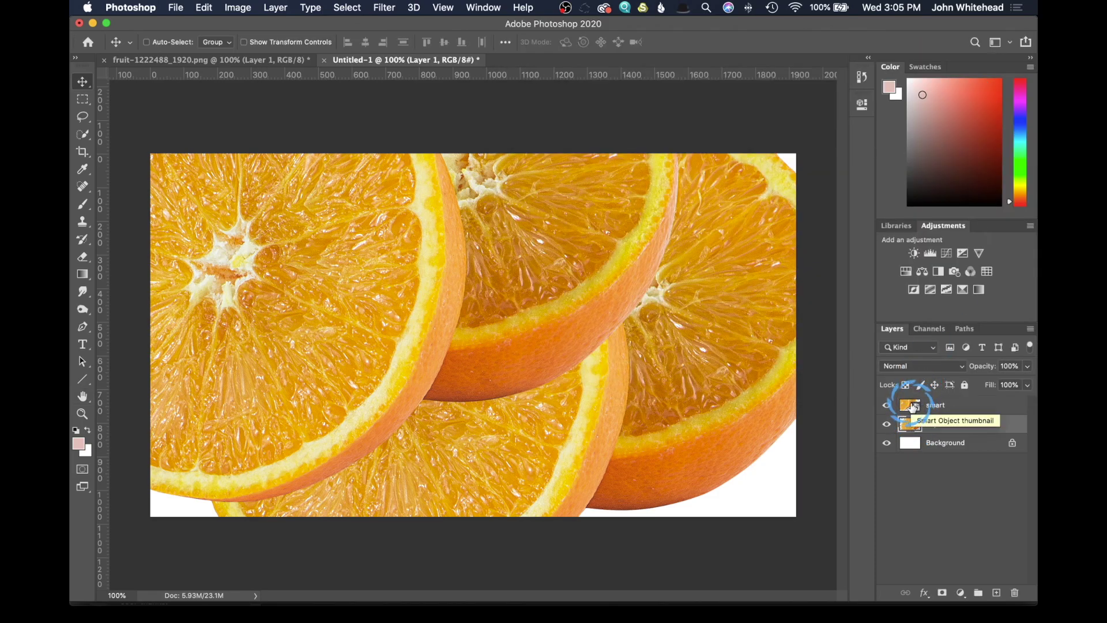
pyautogui.doubleClick(912, 406)
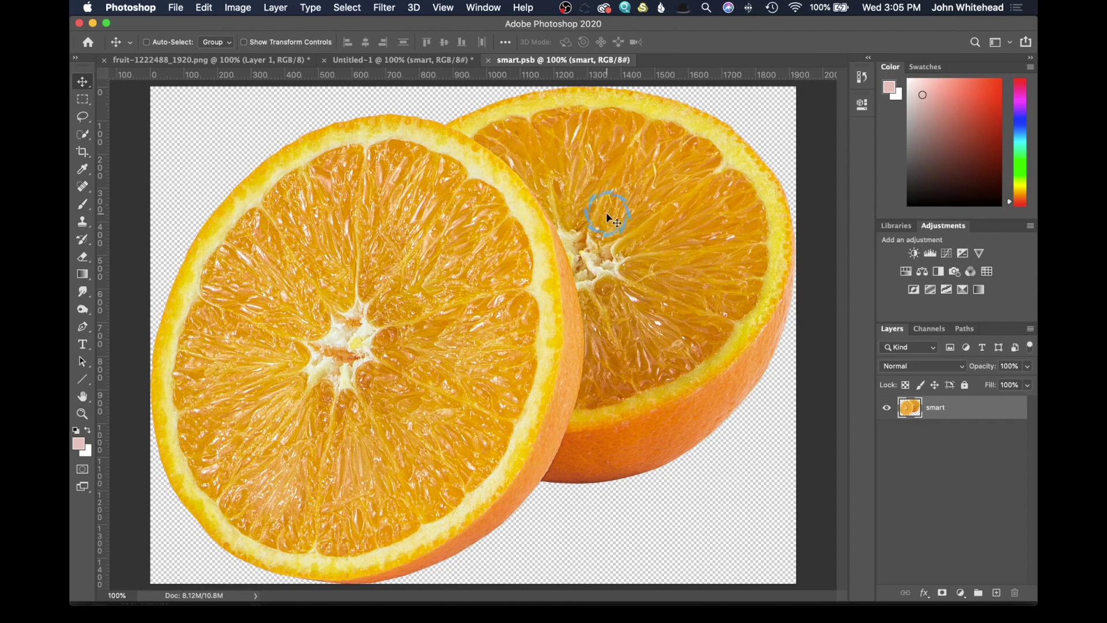
pyautogui.click(488, 60)
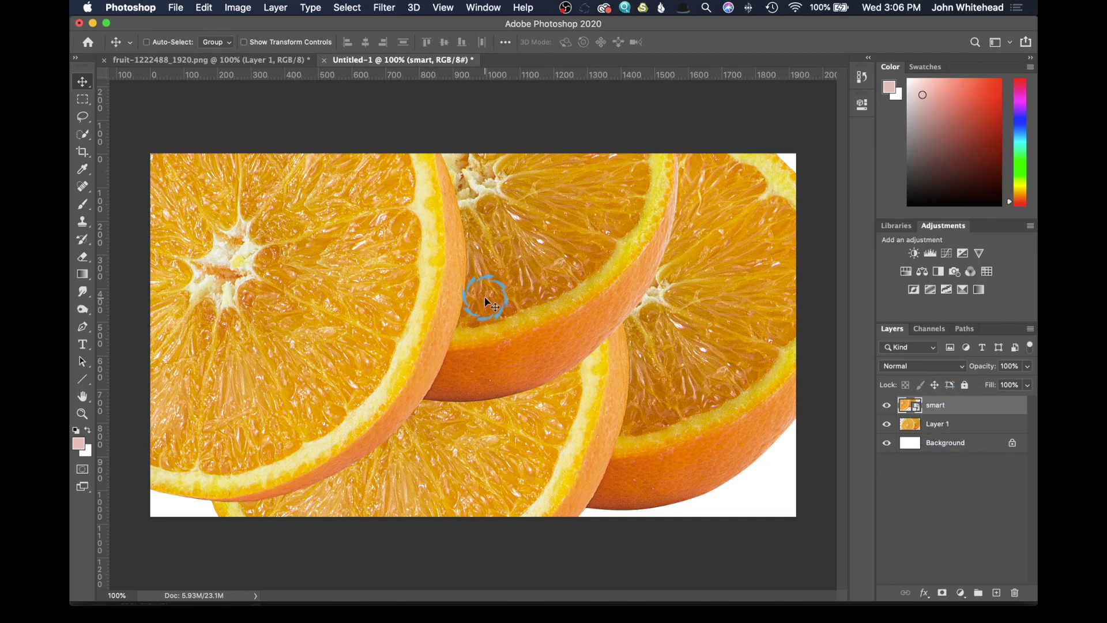
# Select both the "smart" layer and Layer 1 and scale them down together to a tiny size near the canvas centre.
pyautogui.keyDown('shift'); pyautogui.click(972, 425); pyautogui.keyUp('shift')
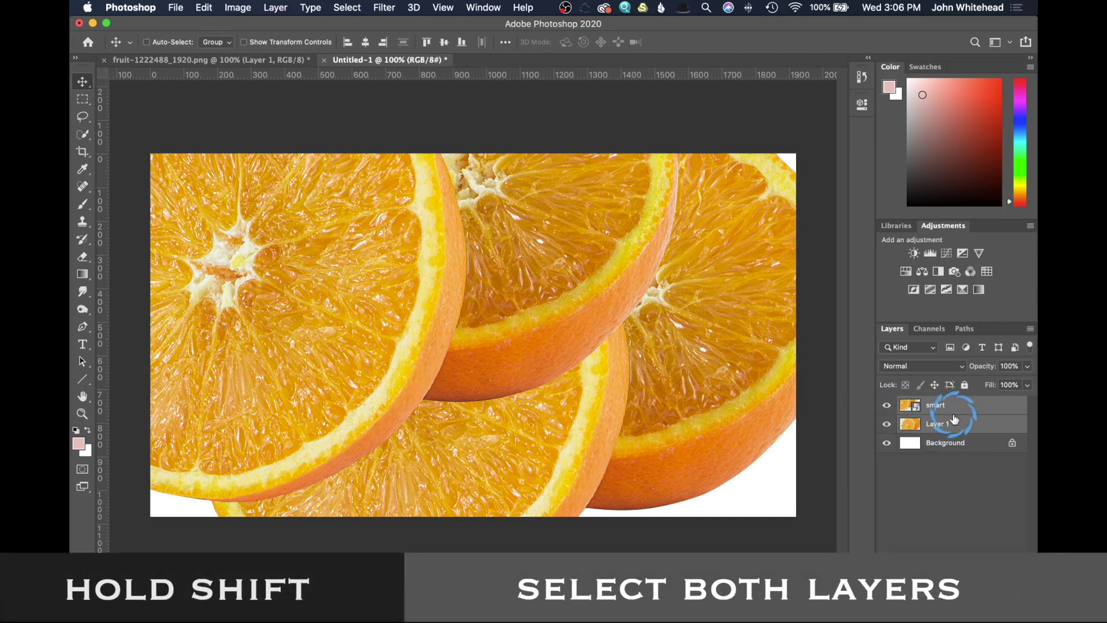
pyautogui.press('super+t')
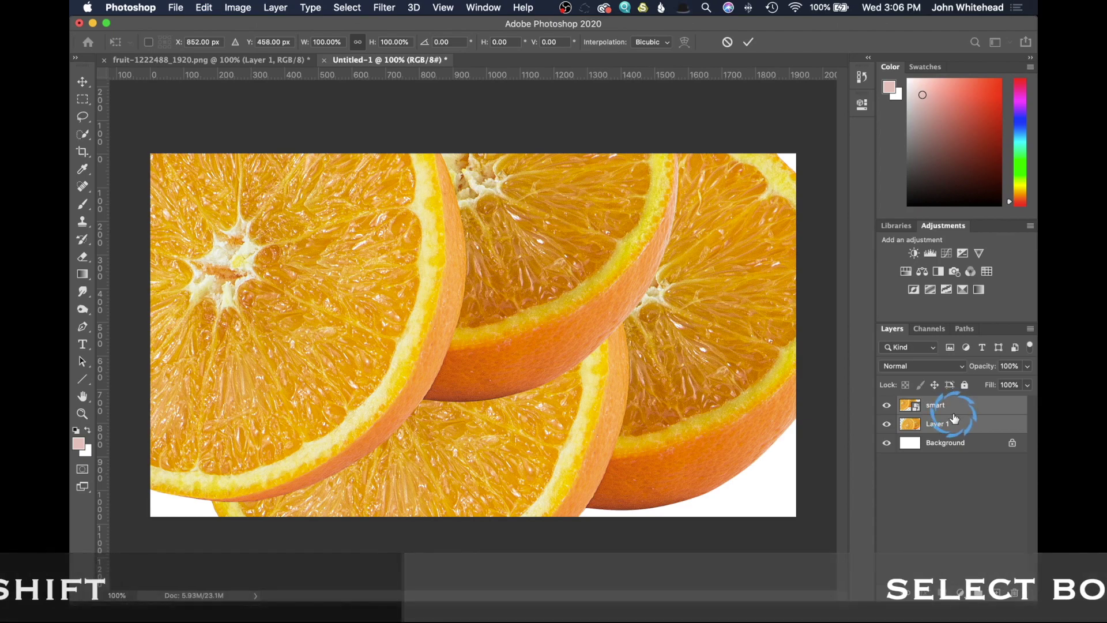
pyautogui.press('super+minus')
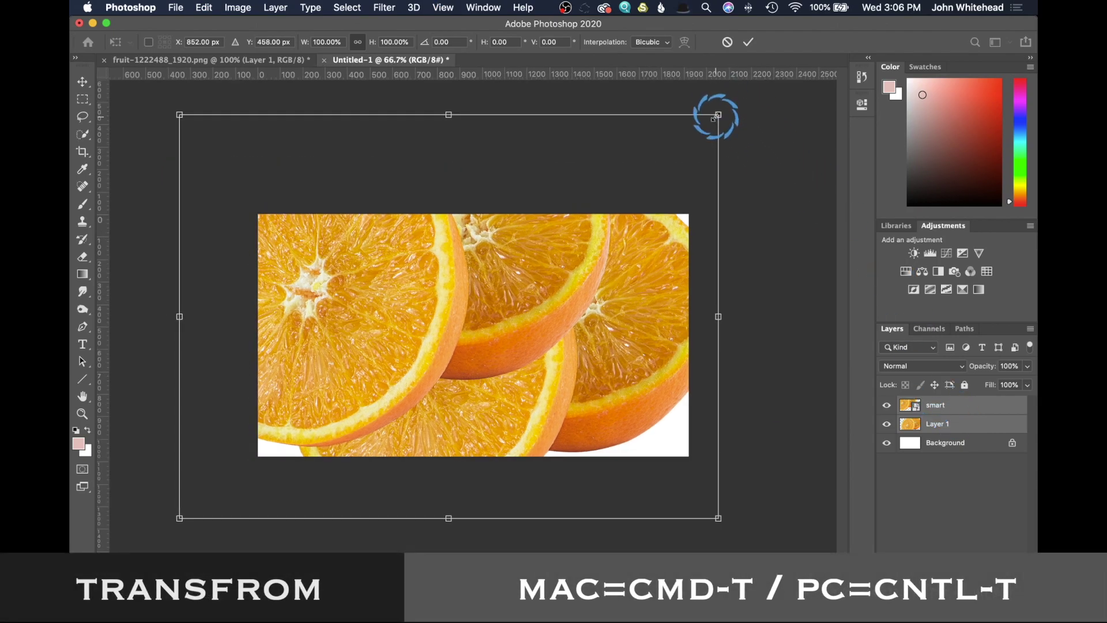
pyautogui.moveTo(717, 115); pyautogui.dragTo(497, 368)
pyautogui.press('Return')
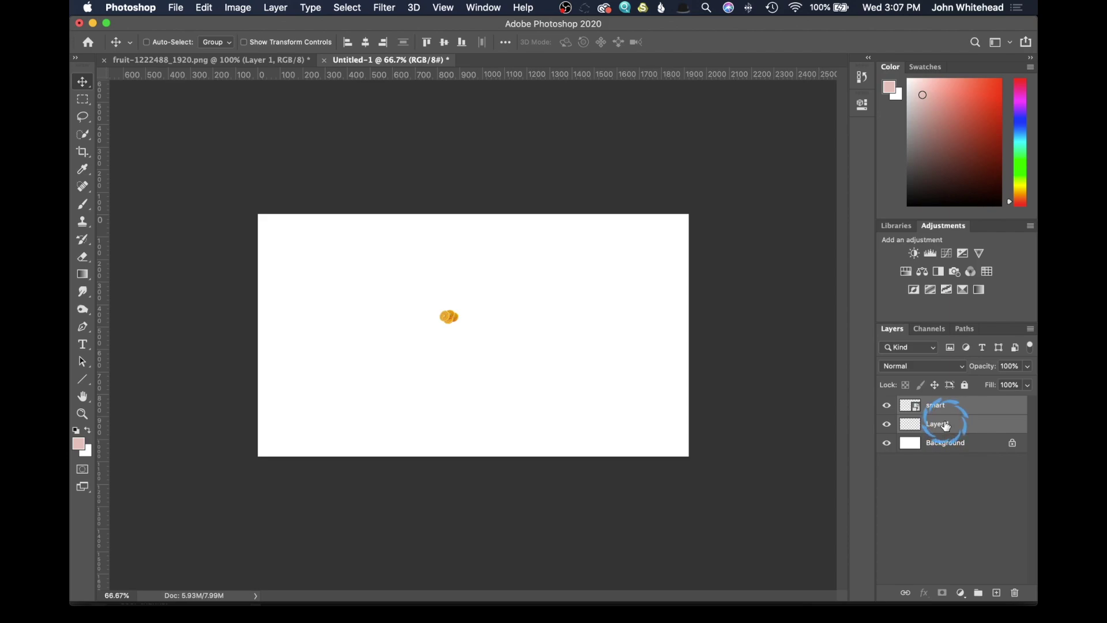
# Scale the "smart" layer and Layer 1 back up together to about 2045%, nearly filling the canvas.
pyautogui.press('super+t')
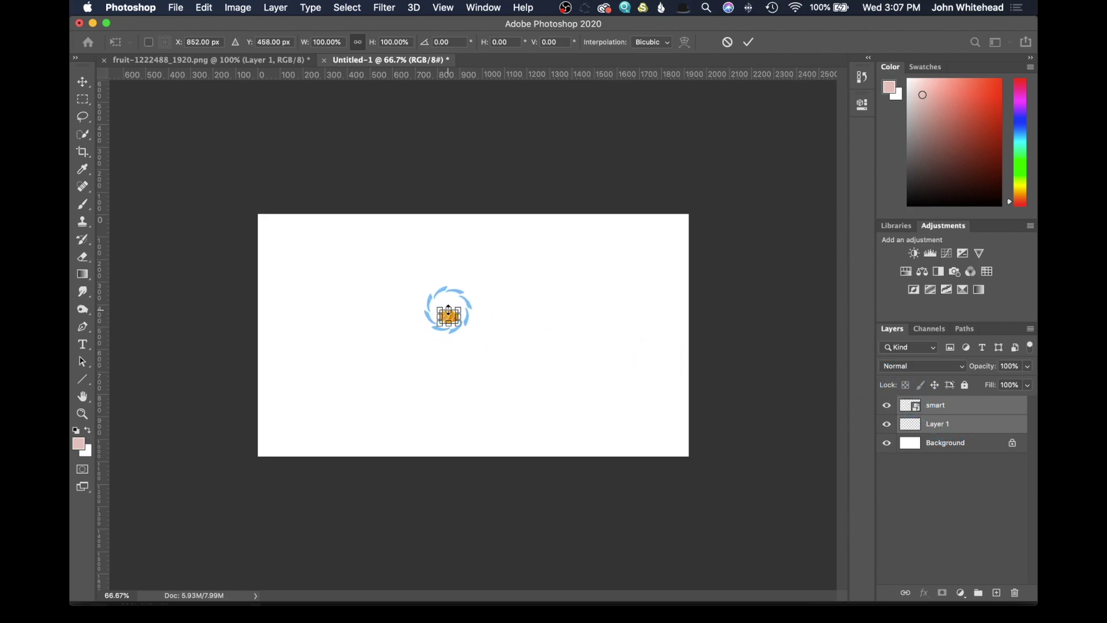
pyautogui.moveTo(460, 309); pyautogui.dragTo(663, 203)
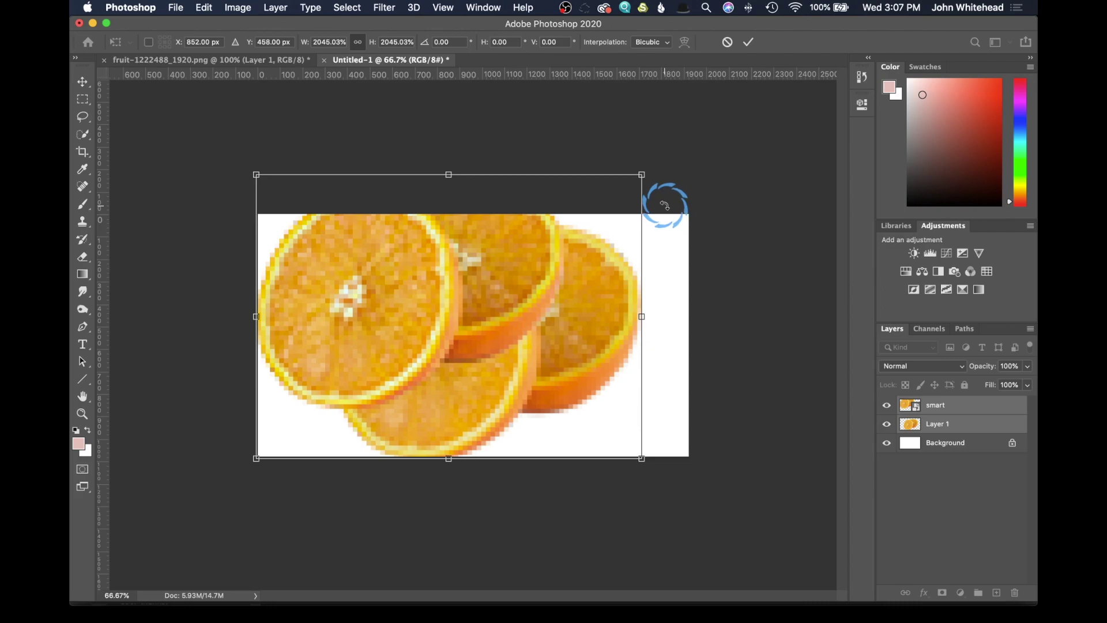
pyautogui.press('Return')
# Separate the two orange layers by moving the "smart" layer slightly left and Layer 1 down to the right.
pyautogui.click(419, 266)
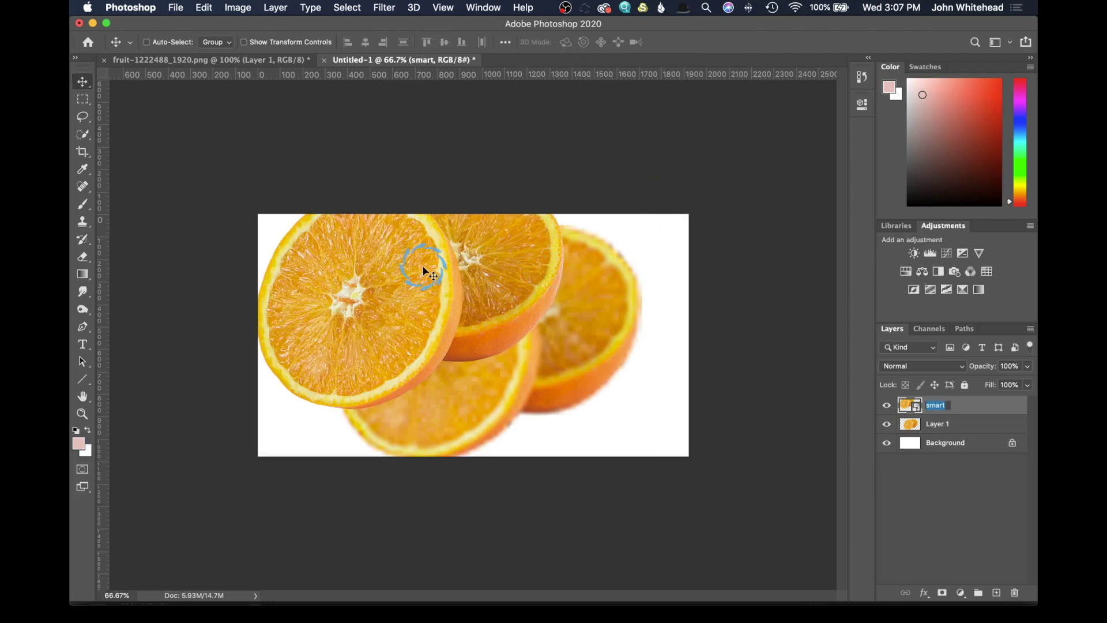
pyautogui.moveTo(392, 280)
pyautogui.mouseDown()
pyautogui.moveTo(345, 278)
pyautogui.moveTo(375, 283)
pyautogui.mouseUp()
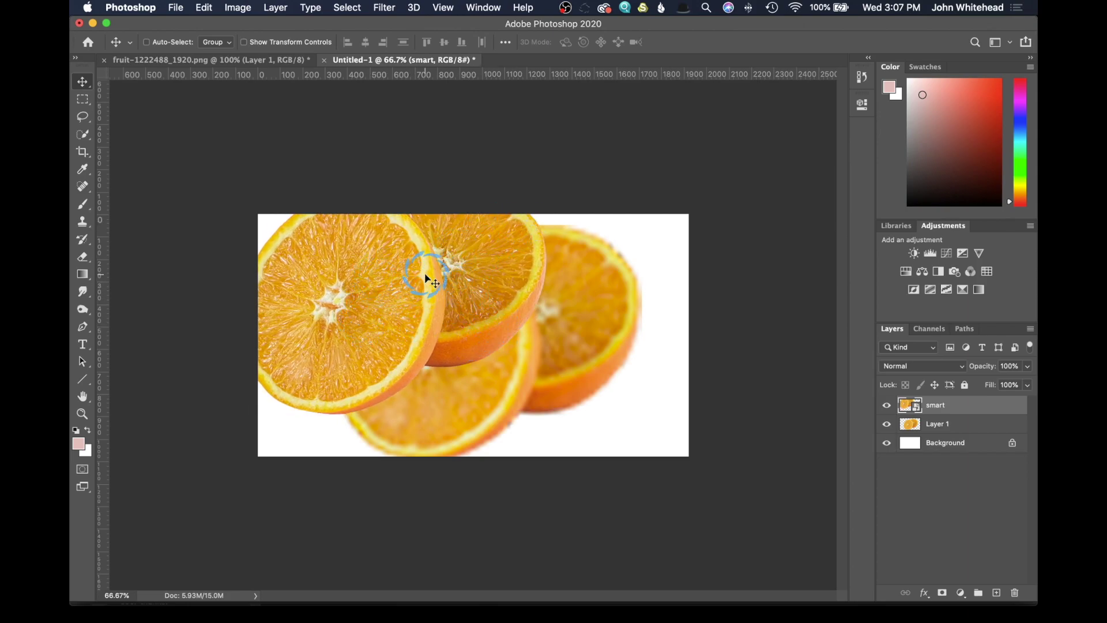
pyautogui.click(907, 425)
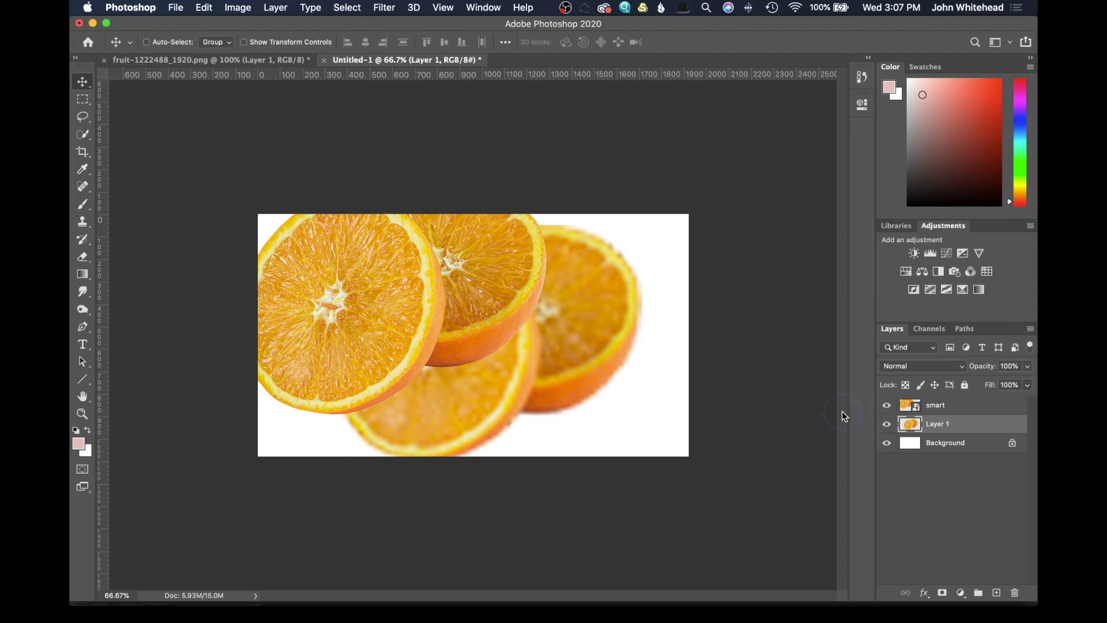
pyautogui.moveTo(508, 328); pyautogui.dragTo(627, 367)
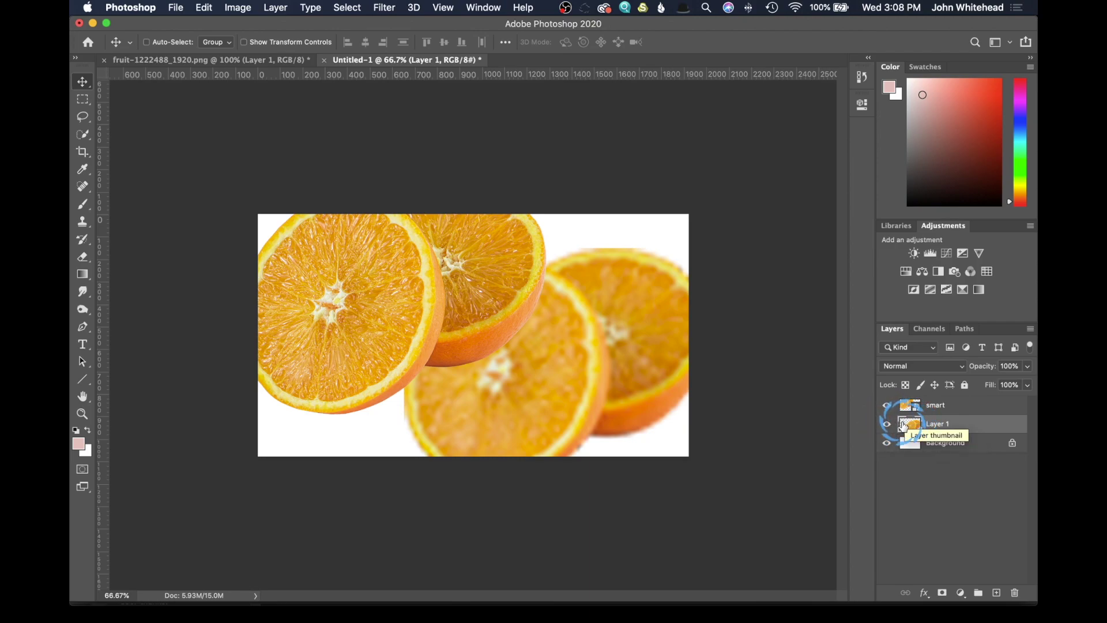
# Delete the regular Layer 1 and select the "smart" layer.
pyautogui.moveTo(903, 425); pyautogui.dragTo(1015, 592)
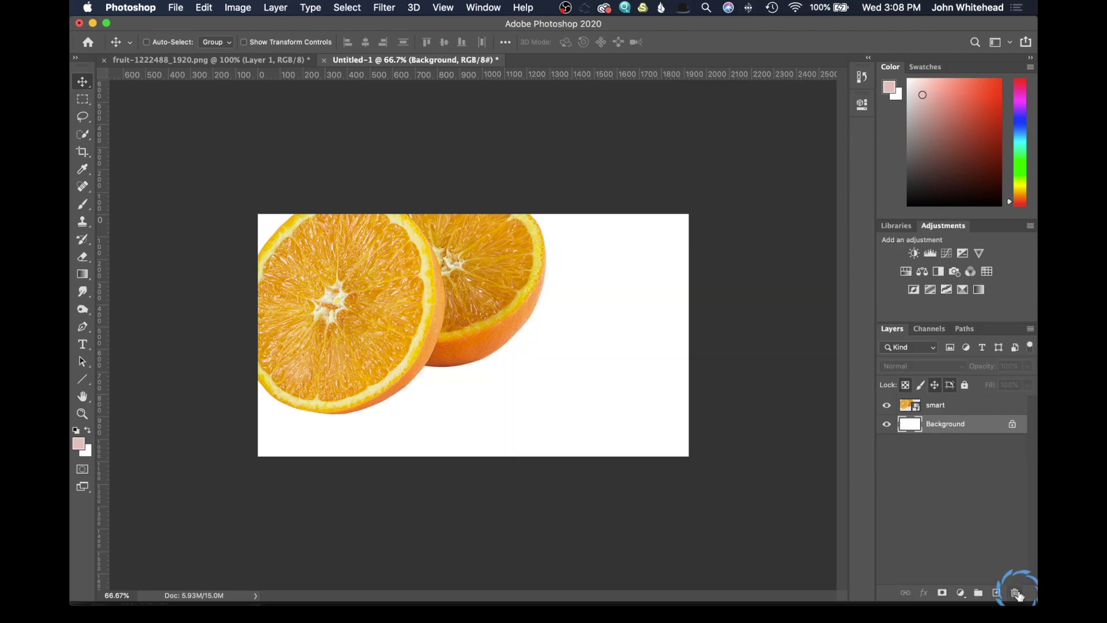
pyautogui.click(895, 407)
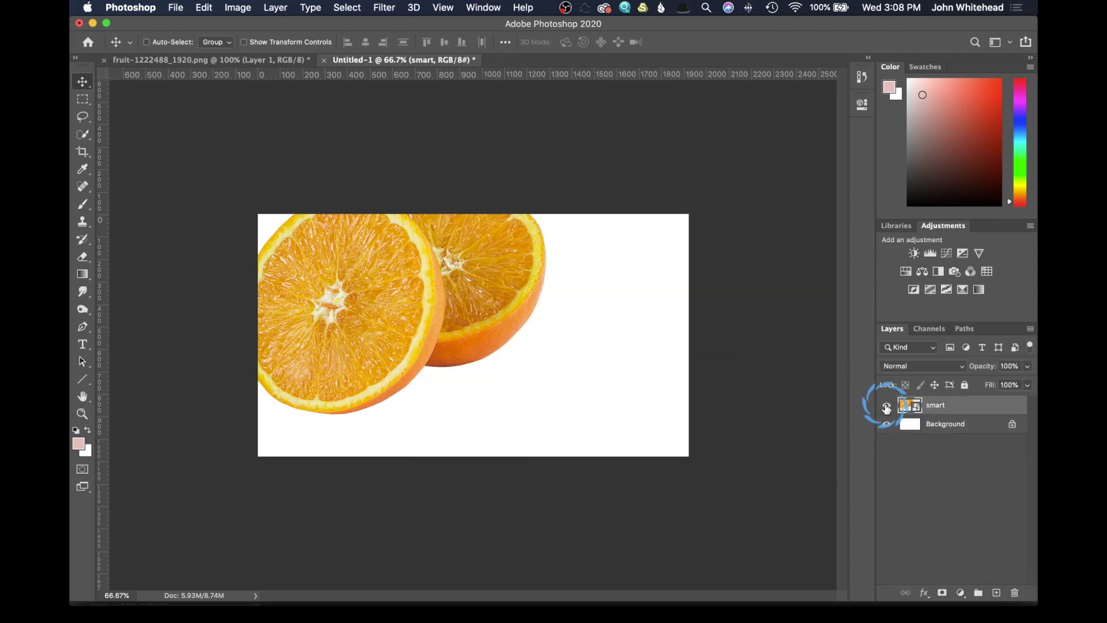
pyautogui.click(490, 353)
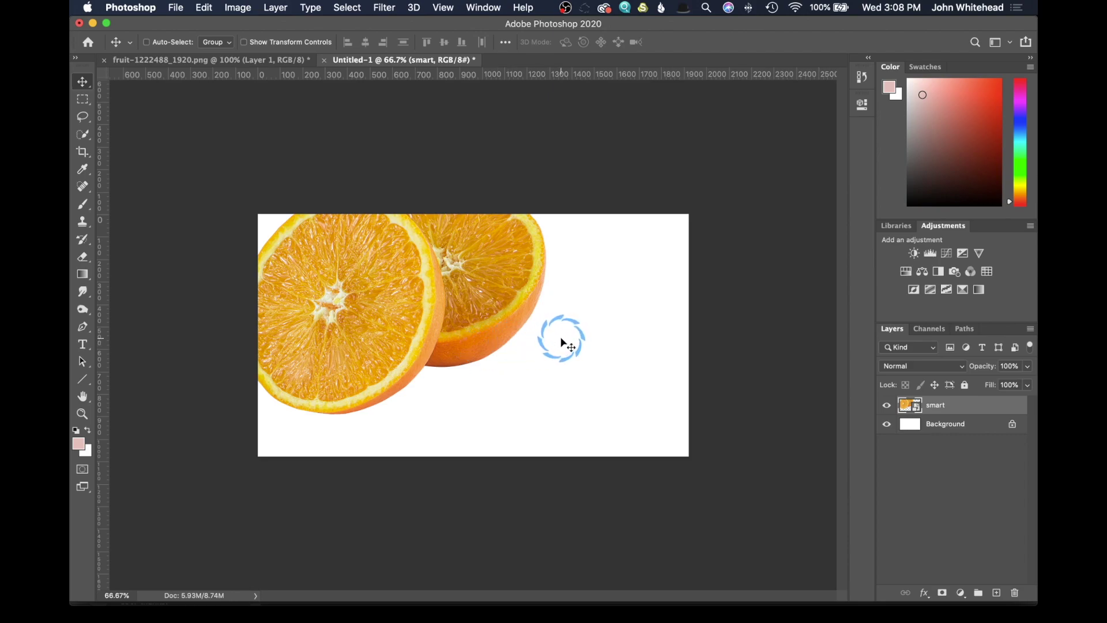
# Duplicate the "smart" layer twice, placing the second copy toward the lower right of the canvas.
pyautogui.press('super')
pyautogui.press('super+j')
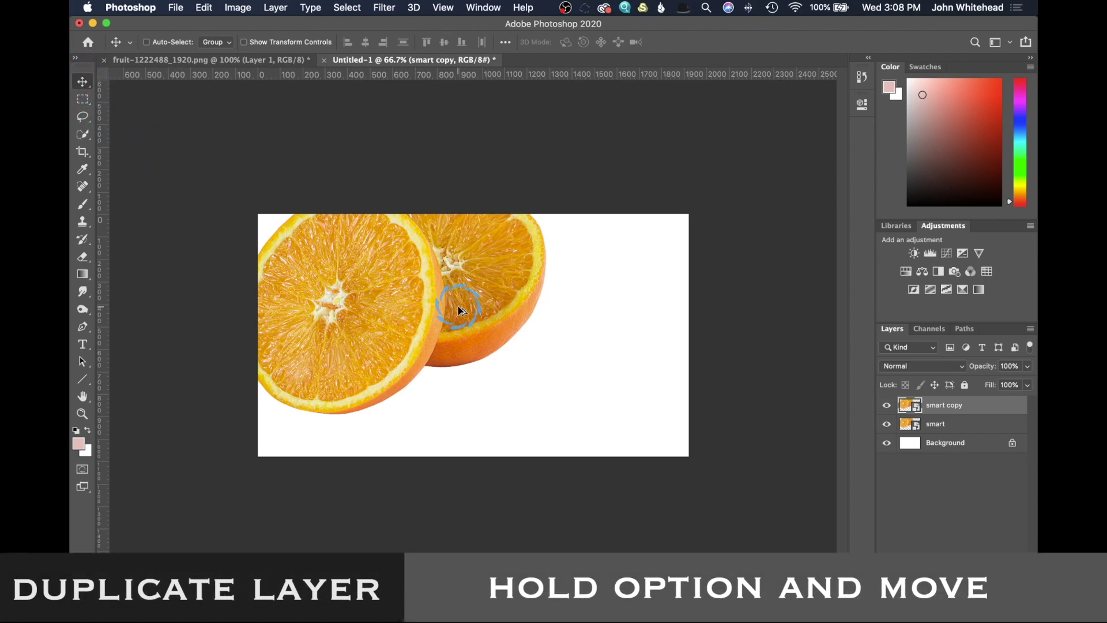
pyautogui.moveTo(436, 308); pyautogui.dragTo(607, 376)
# Select "smart" and its two copies and scale them down together to 58.85%.
pyautogui.click(923, 407)
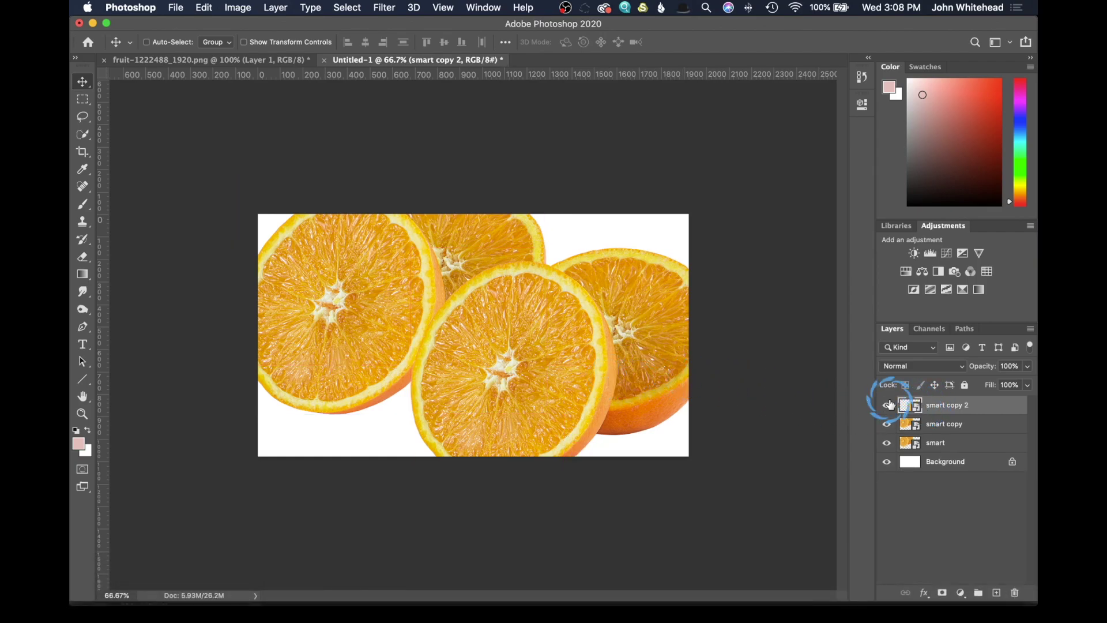
pyautogui.keyDown('shift'); pyautogui.click(944, 442); pyautogui.keyUp('shift')
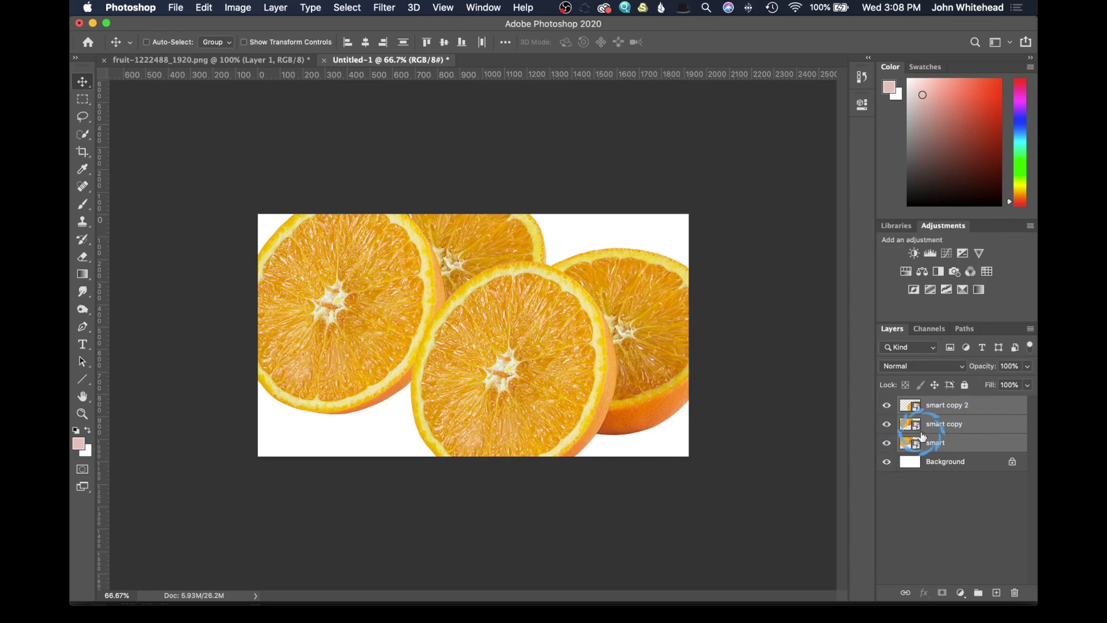
pyautogui.press('super')
pyautogui.press('super+t')
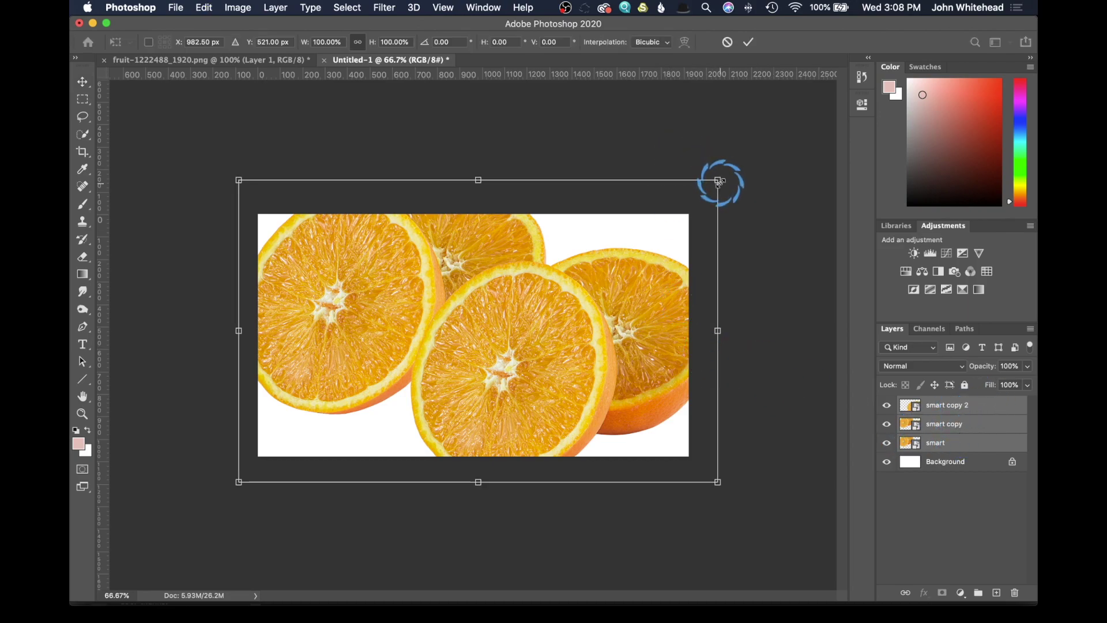
pyautogui.moveTo(718, 182); pyautogui.dragTo(642, 277)
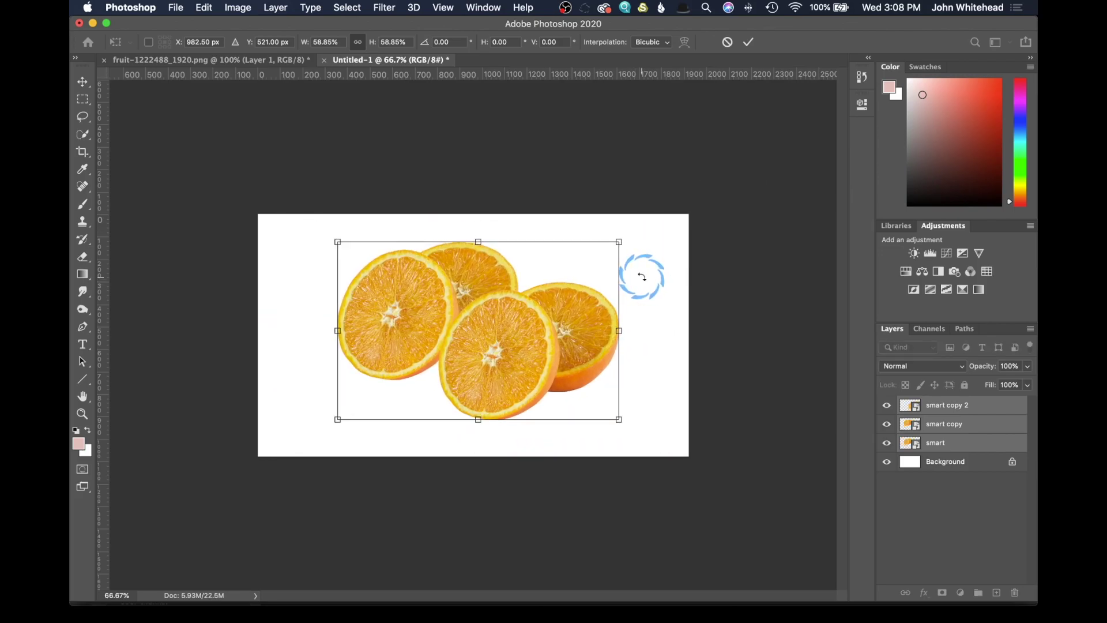
pyautogui.press('super+equal')
pyautogui.press('super+equal')
pyautogui.press('super+minus')
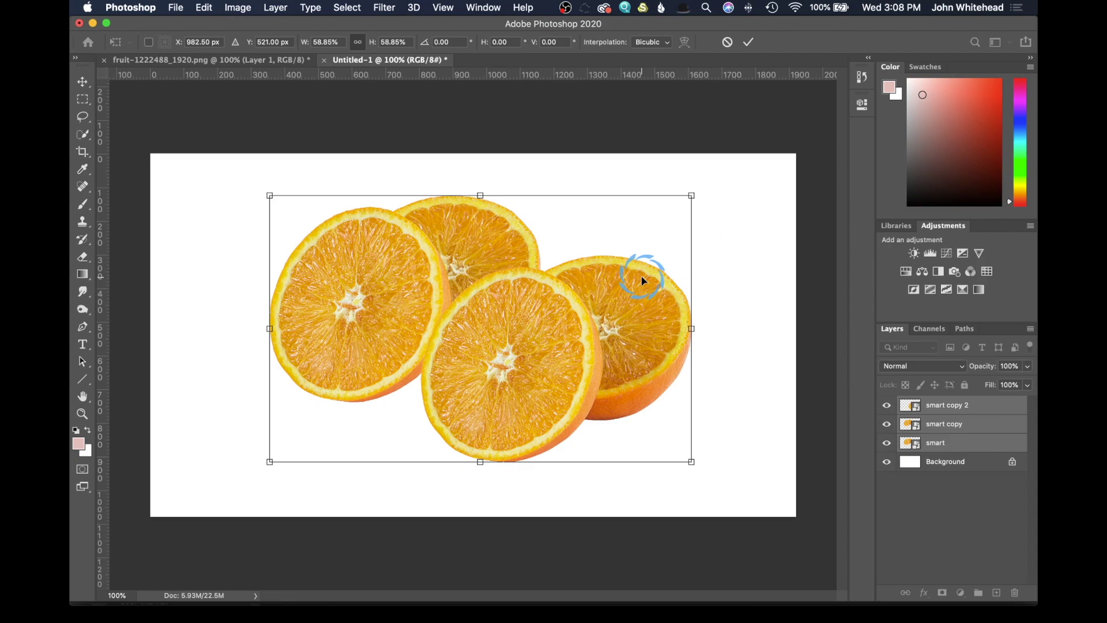
pyautogui.doubleClick(631, 225)
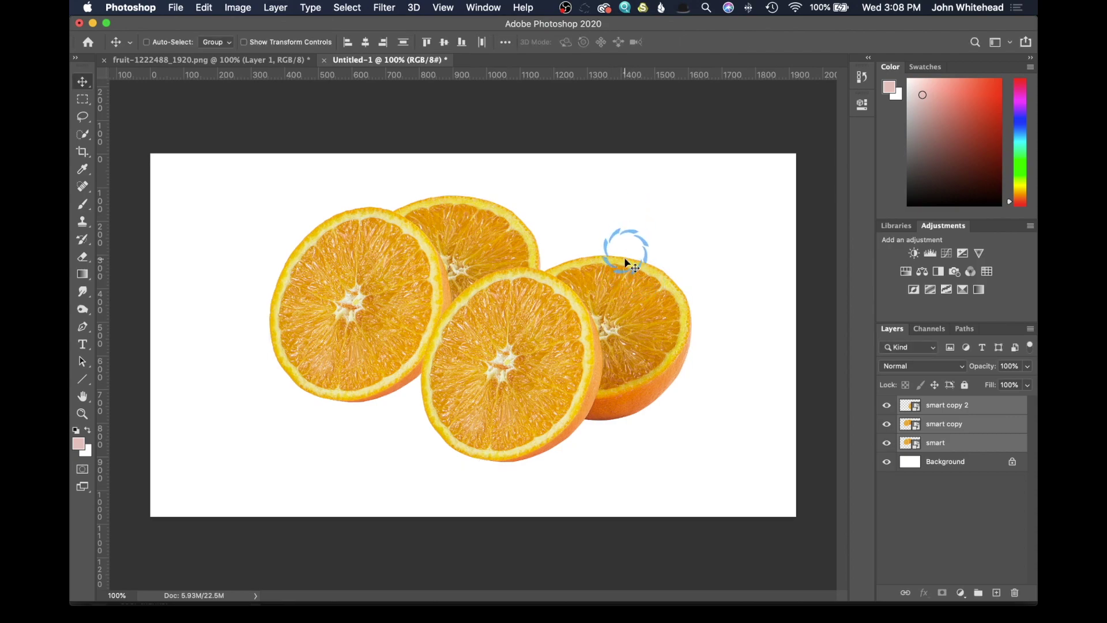
# Spread the three orange layers diagonally, with "smart" at the canvas's upper left, "smart copy" in the middle and "smart copy 2" at the lower right.
pyautogui.click(907, 405)
pyautogui.moveTo(563, 387); pyautogui.dragTo(531, 382)
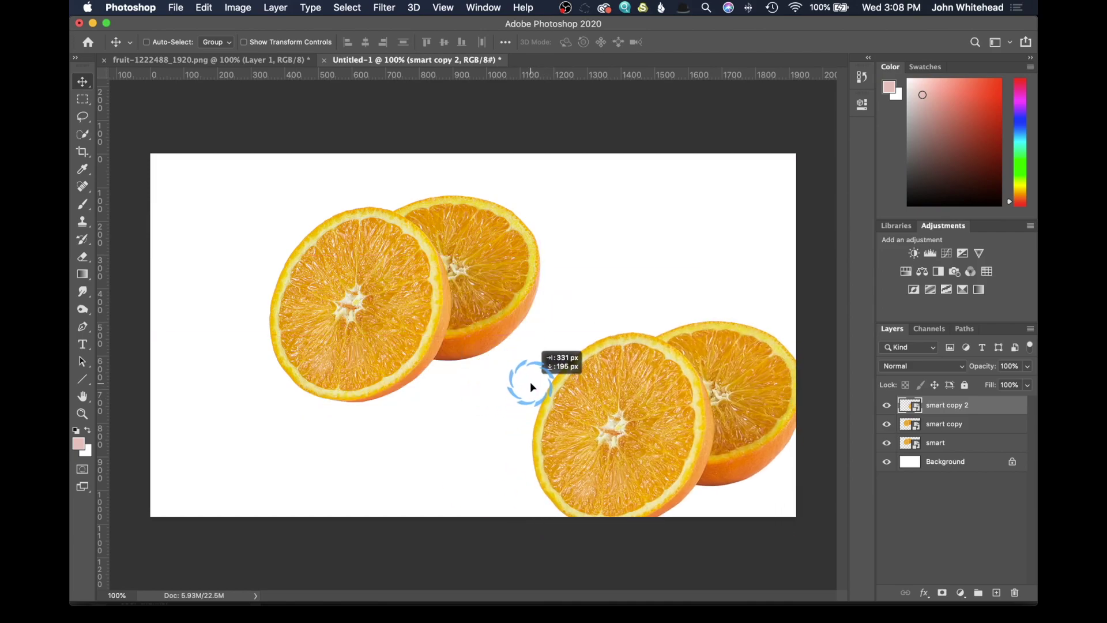
pyautogui.click(917, 424)
pyautogui.moveTo(441, 286); pyautogui.dragTo(510, 306)
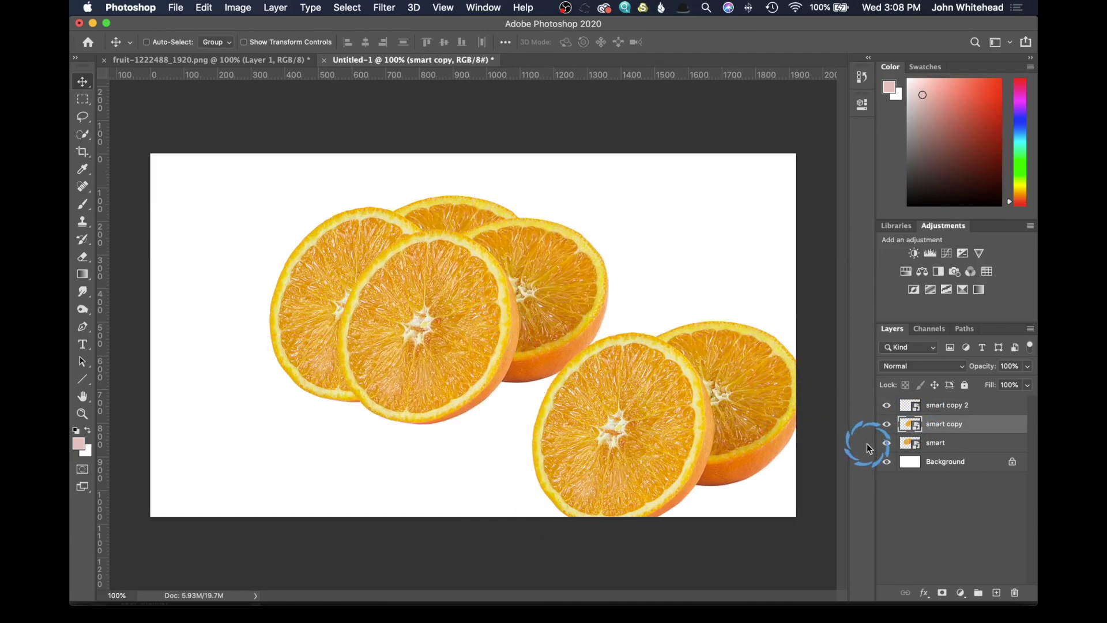
pyautogui.click(920, 444)
pyautogui.moveTo(349, 271); pyautogui.dragTo(226, 228)
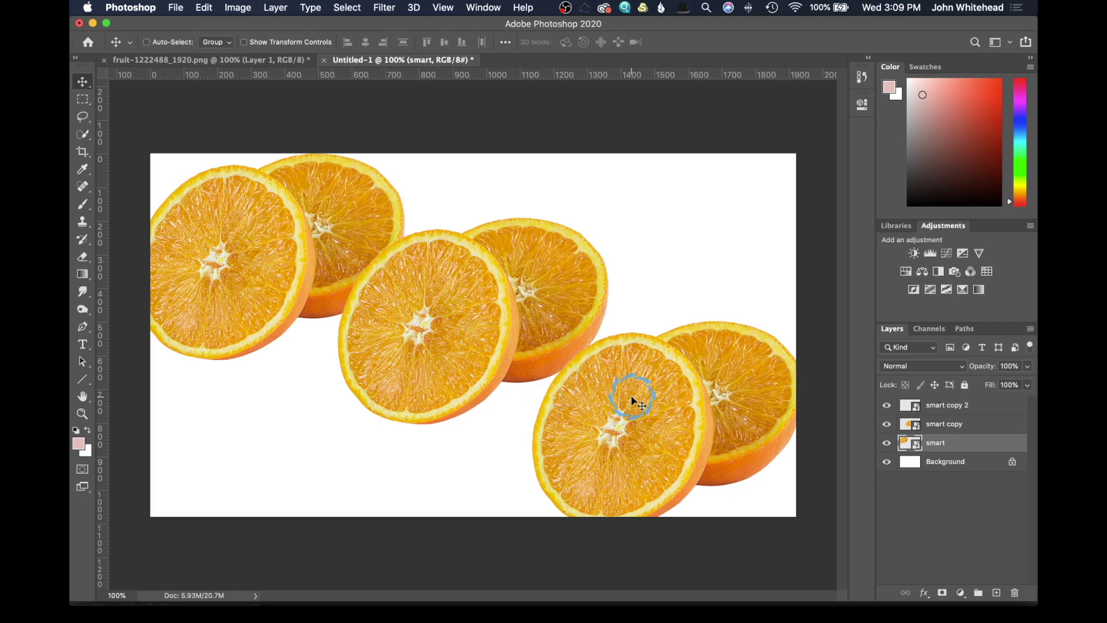
# Open the "smart" layer's source contents and add a Hue/Saturation adjustment with the hue set to -180.
pyautogui.click(904, 444)
pyautogui.doubleClick(911, 443)
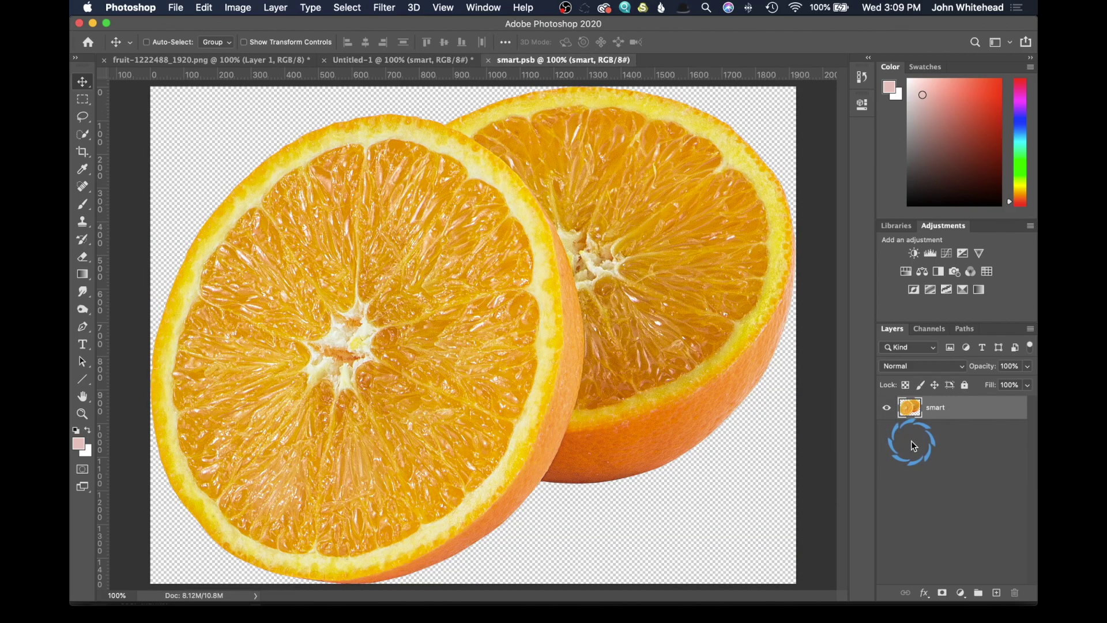
pyautogui.click(906, 272)
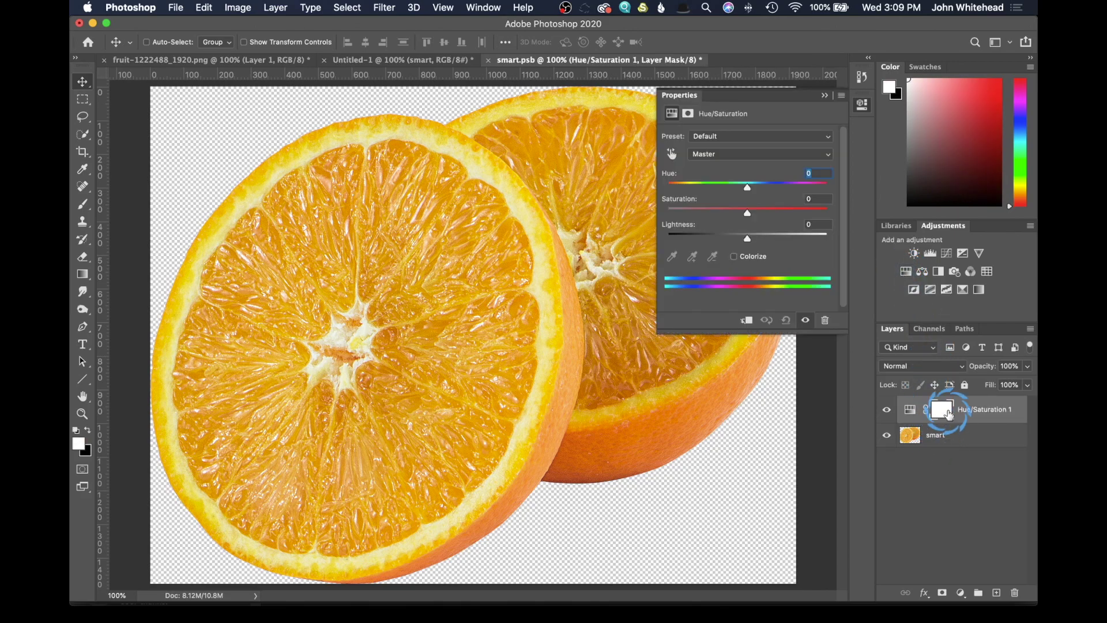
pyautogui.moveTo(747, 188); pyautogui.dragTo(666, 197)
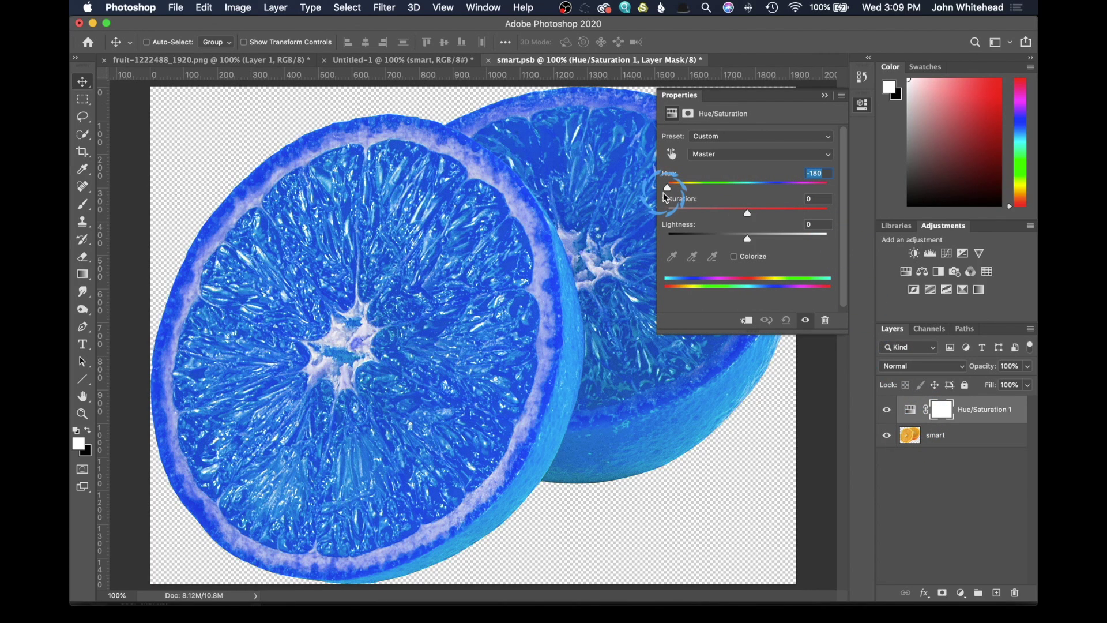
pyautogui.click(825, 96)
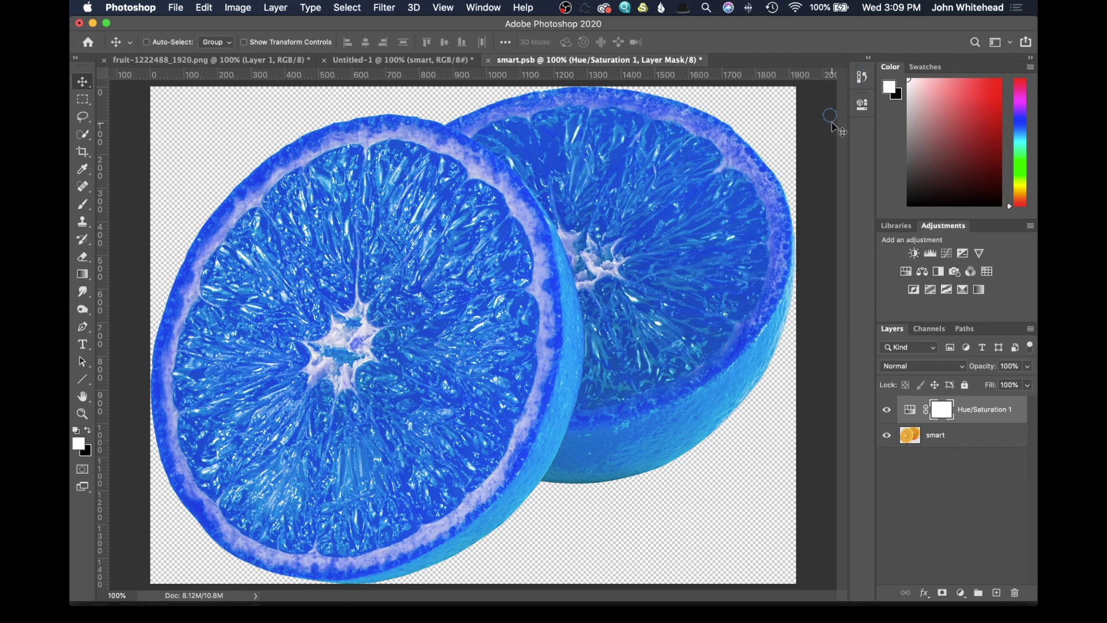
# Save the recoloured smart.psb source, return to Untitled-1 and close the source document.
pyautogui.click(410, 60)
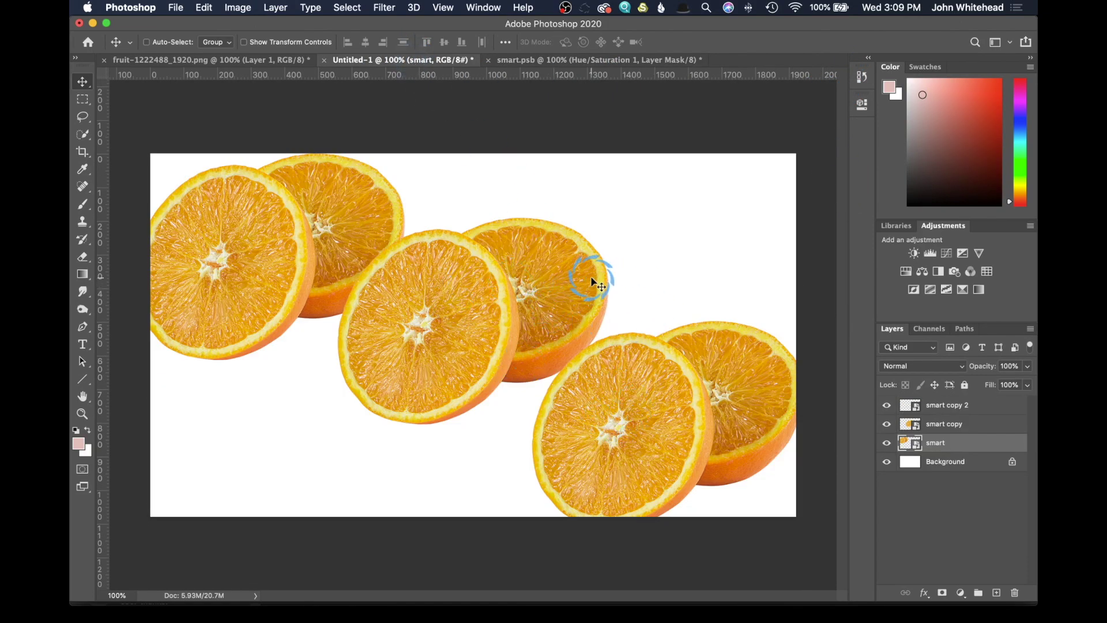
pyautogui.click(587, 58)
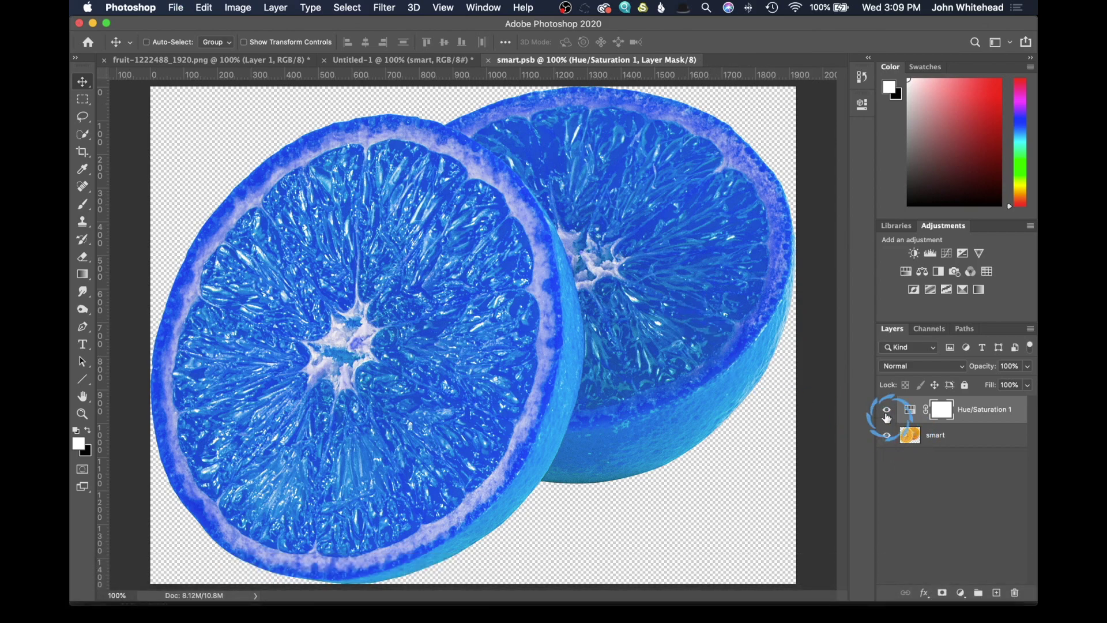
pyautogui.click(398, 60)
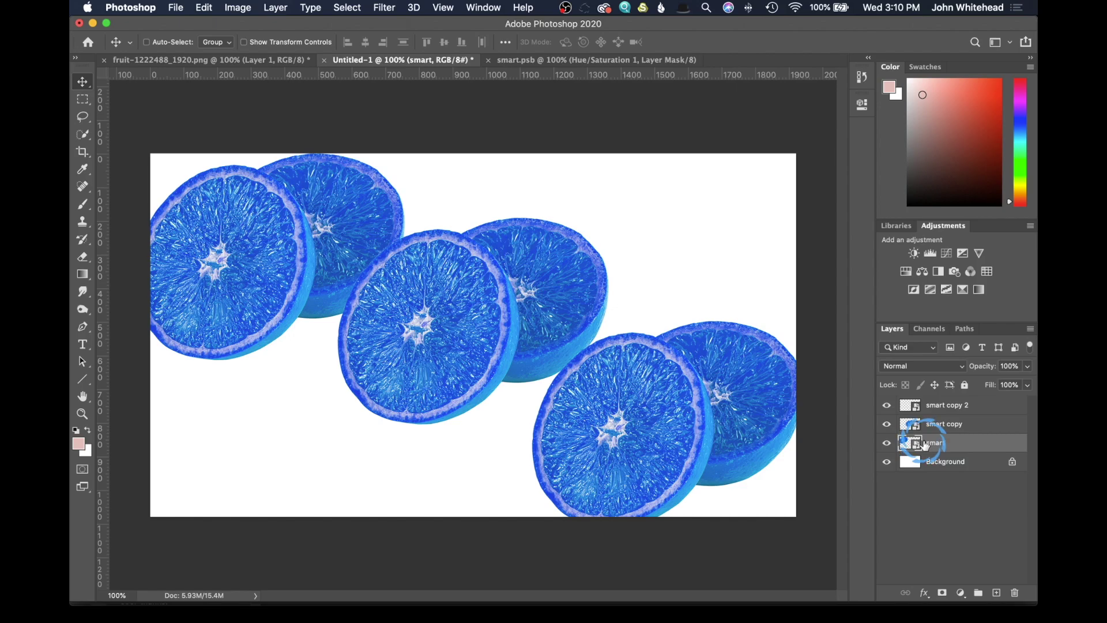
pyautogui.click(488, 60)
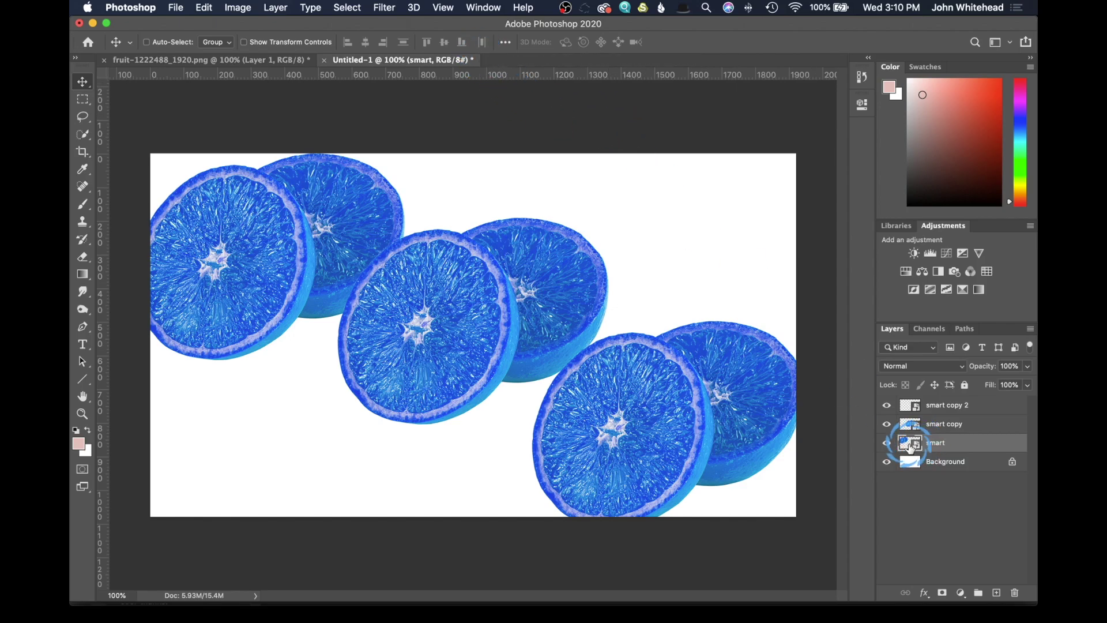
# Reopen the "smart" layer's source, hide its Hue/Saturation adjustment, save it and return to Untitled-1.
pyautogui.doubleClick(917, 444)
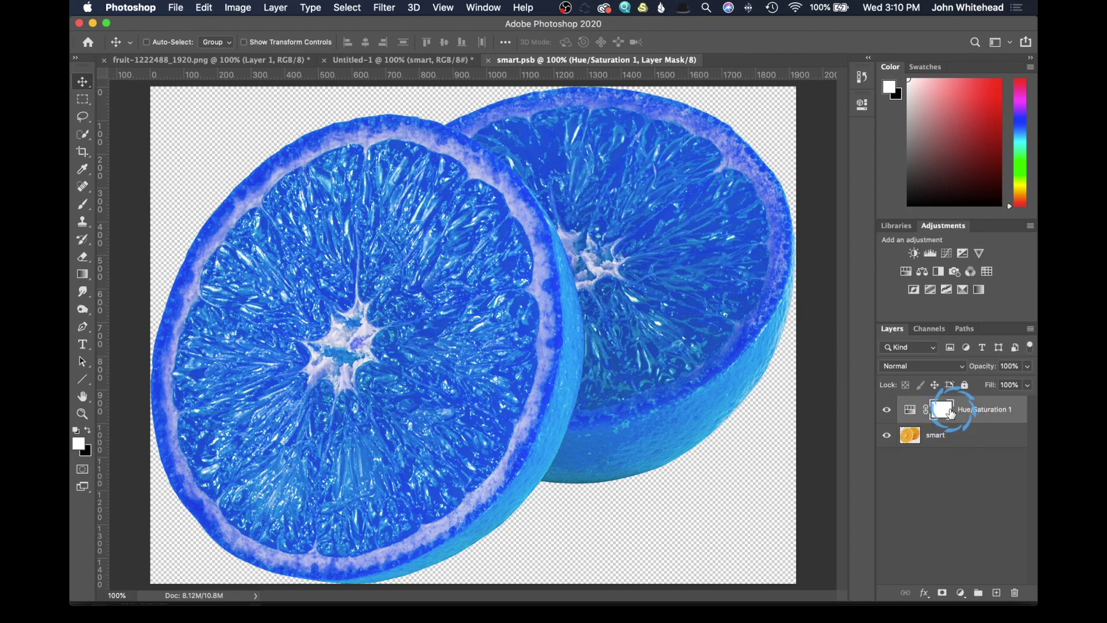
pyautogui.click(886, 410)
pyautogui.click(889, 434)
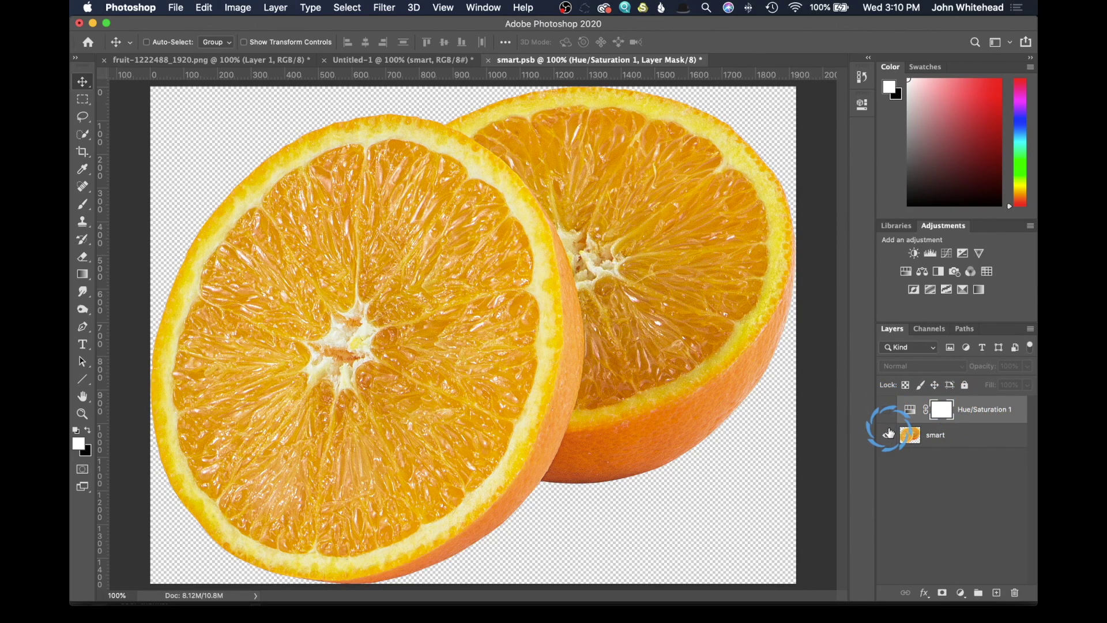
pyautogui.press('super+s')
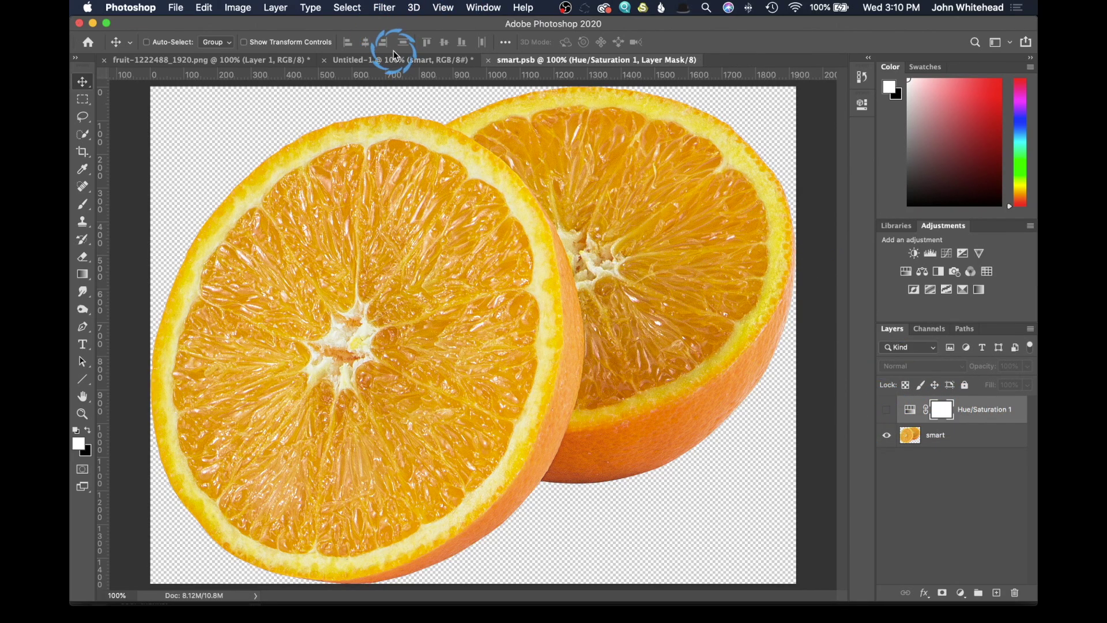
pyautogui.click(402, 60)
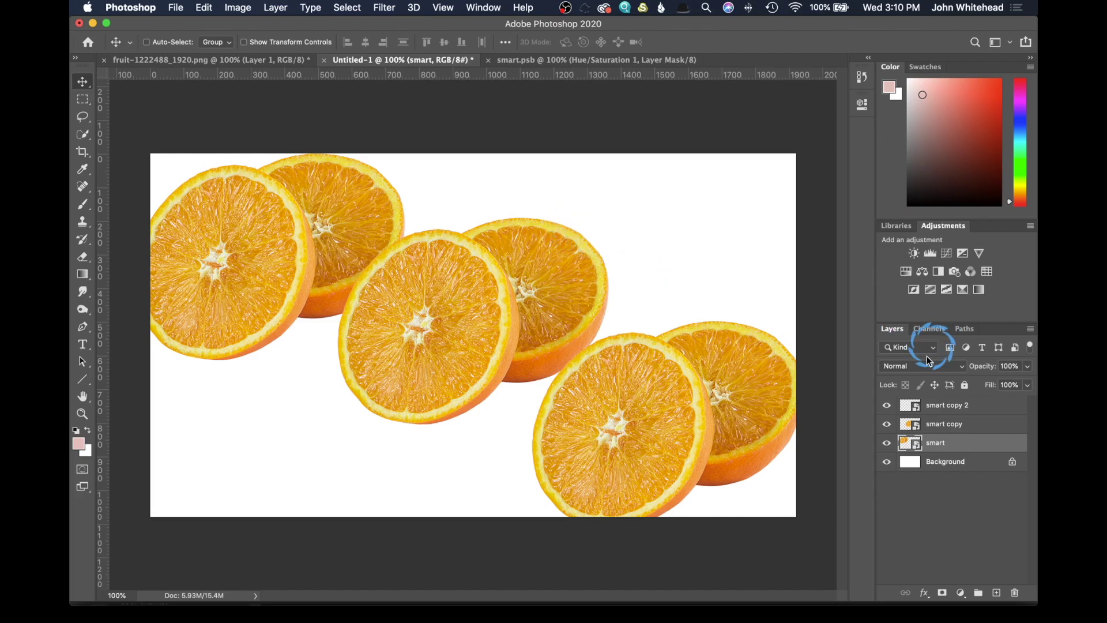
# Replace "smart copy 2" with a New Smart Object via Copy made from "smart copy", placed at the canvas's lower right.
pyautogui.moveTo(912, 407); pyautogui.dragTo(1016, 593)
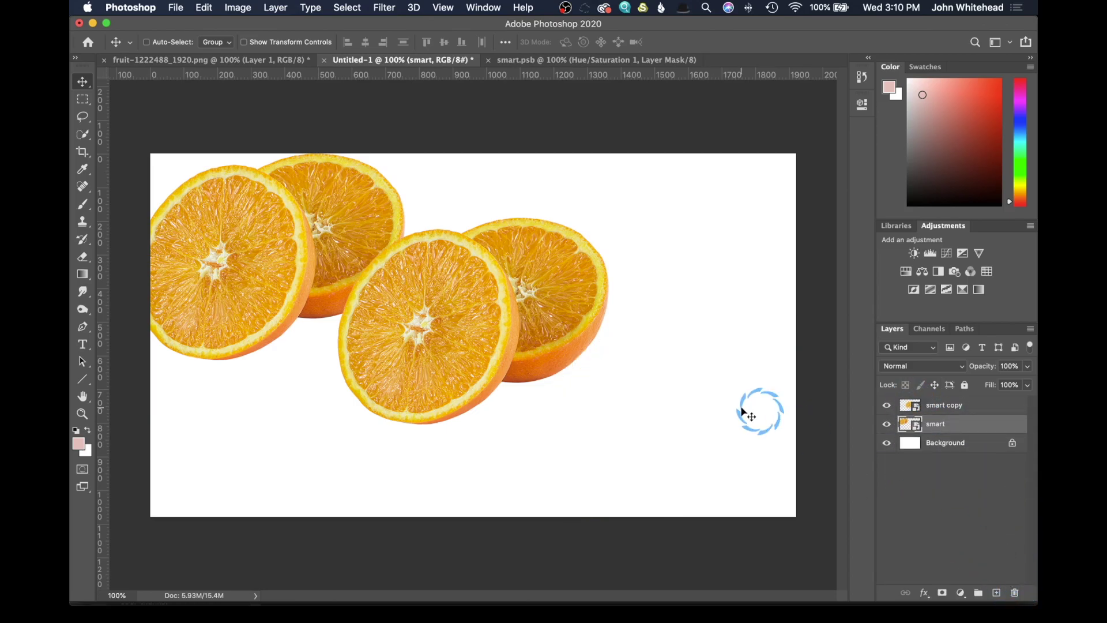
pyautogui.click(910, 407)
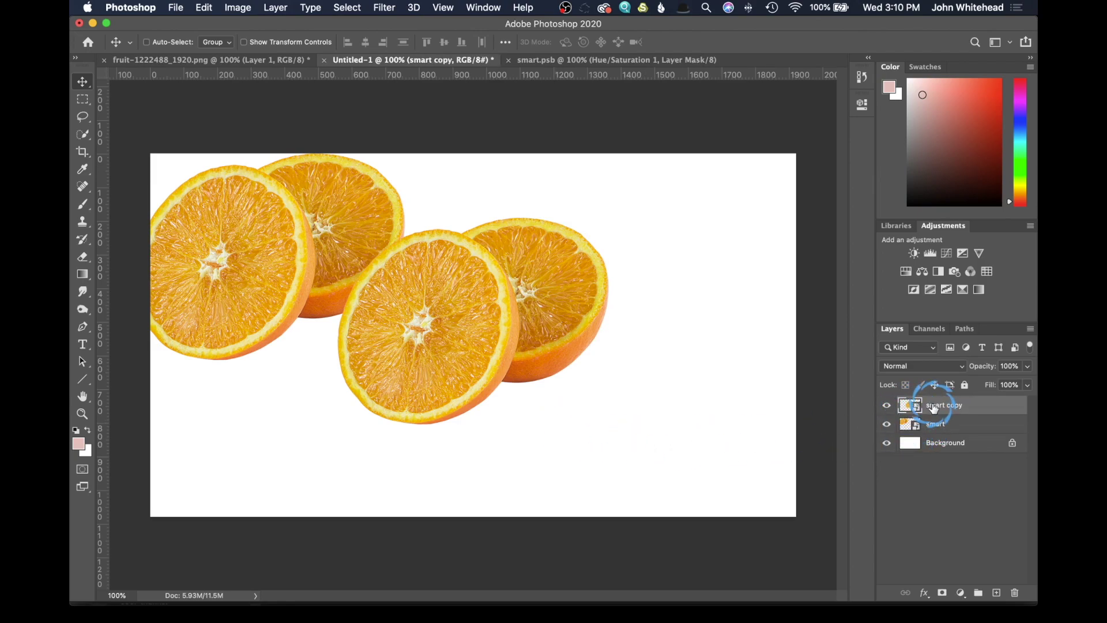
pyautogui.rightClick(982, 410)
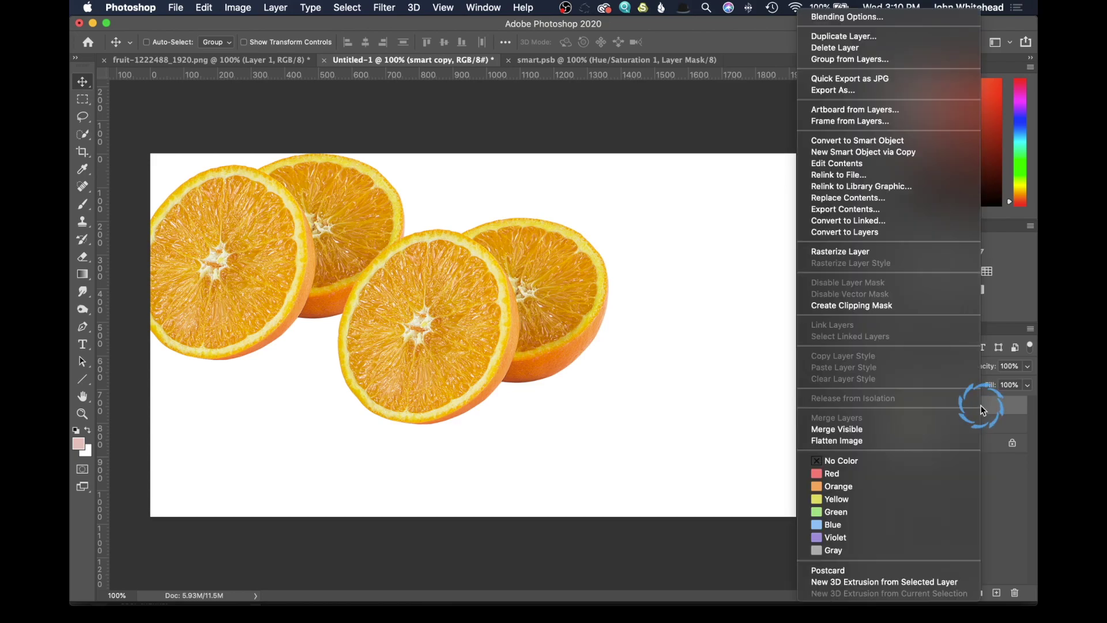
pyautogui.click(929, 151)
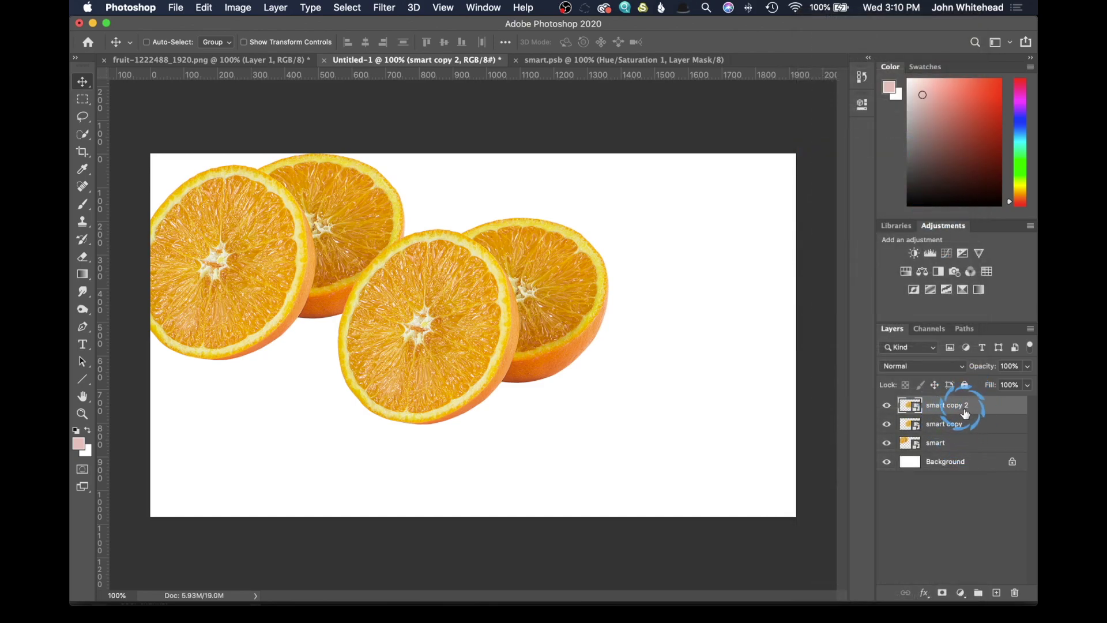
pyautogui.click(441, 286)
pyautogui.moveTo(467, 321); pyautogui.dragTo(661, 413)
# Open the new smart object copy's source, show its Hue/Saturation adjustment, save it and return to Untitled-1.
pyautogui.click(909, 406)
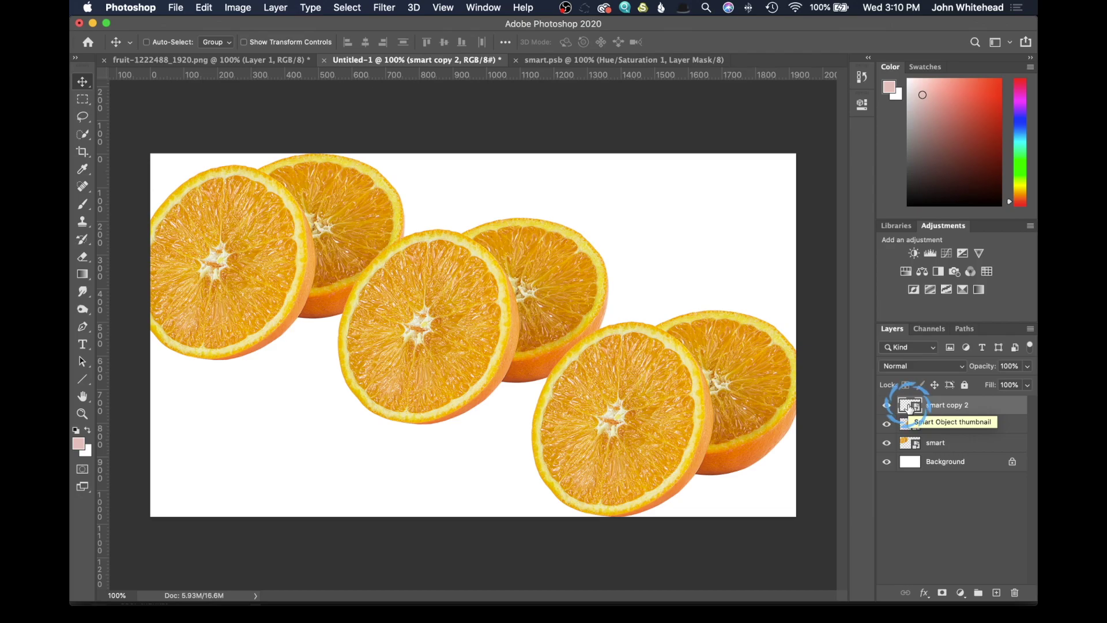
pyautogui.doubleClick(910, 406)
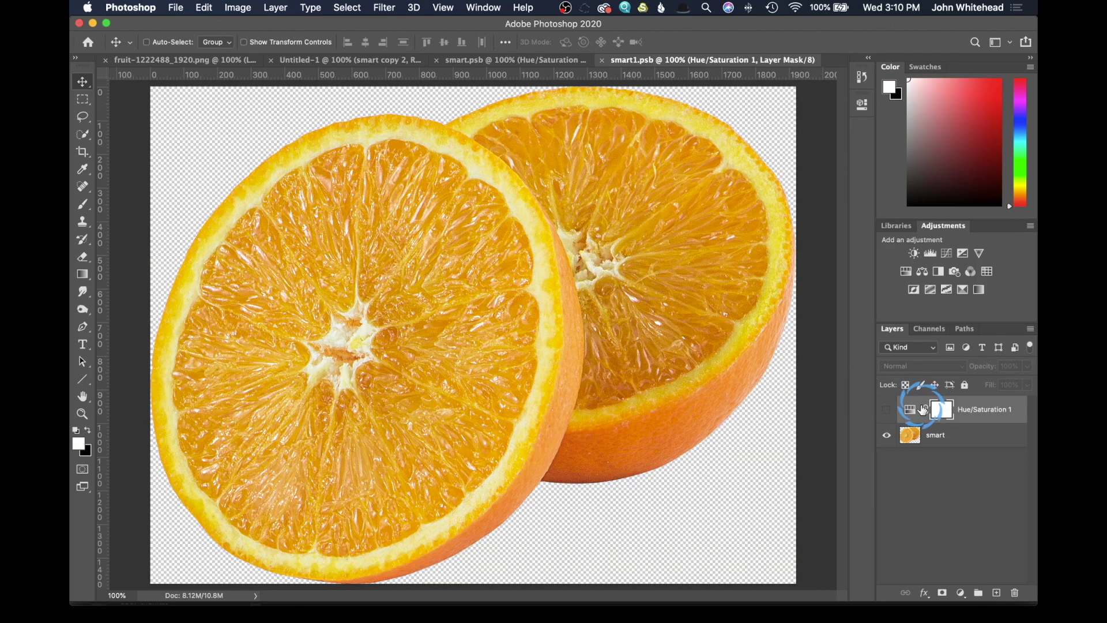
pyautogui.click(888, 410)
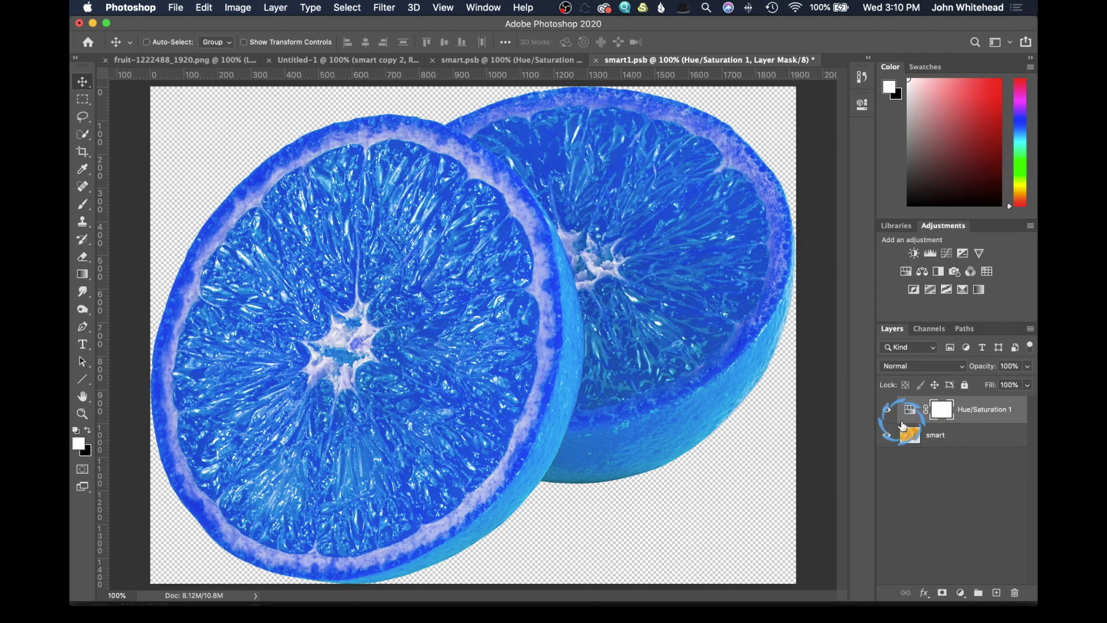
pyautogui.press('super+s')
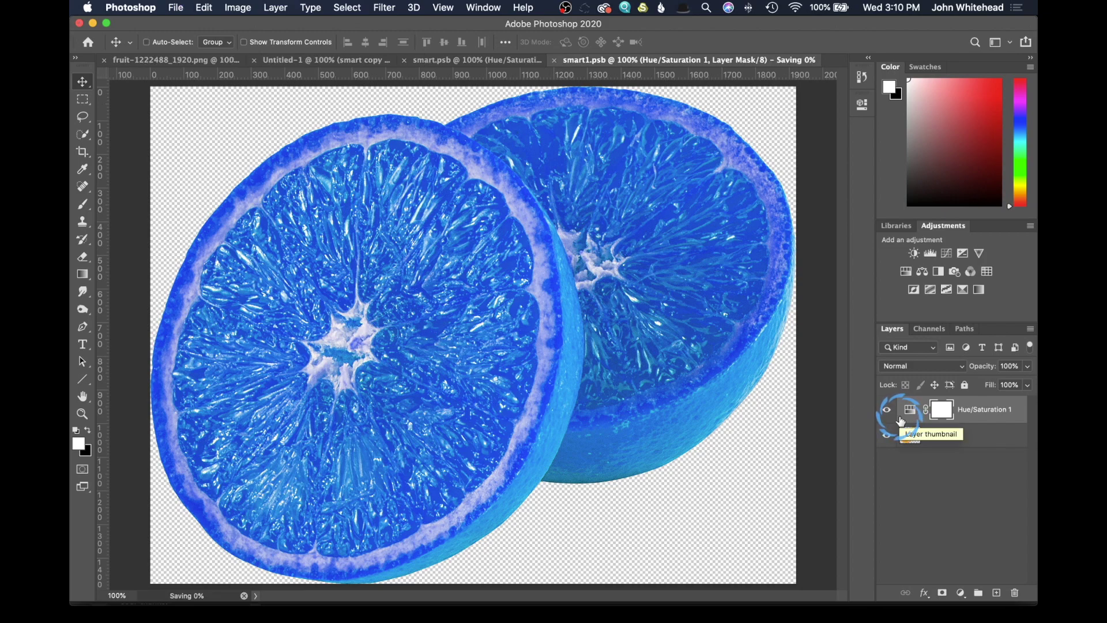
pyautogui.click(353, 53)
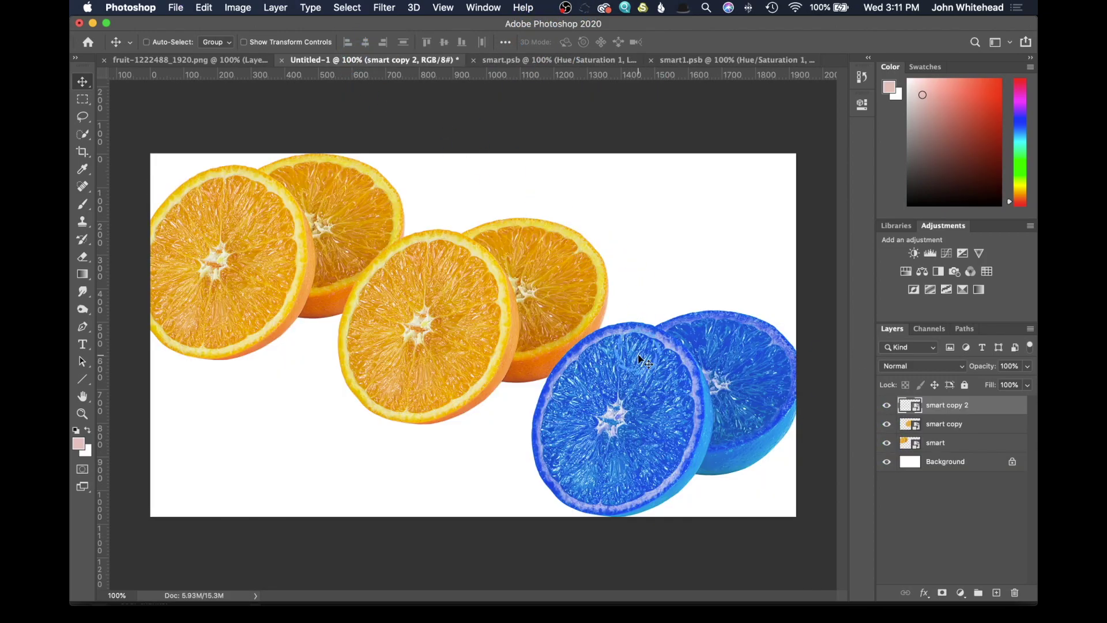
pyautogui.click(575, 357)
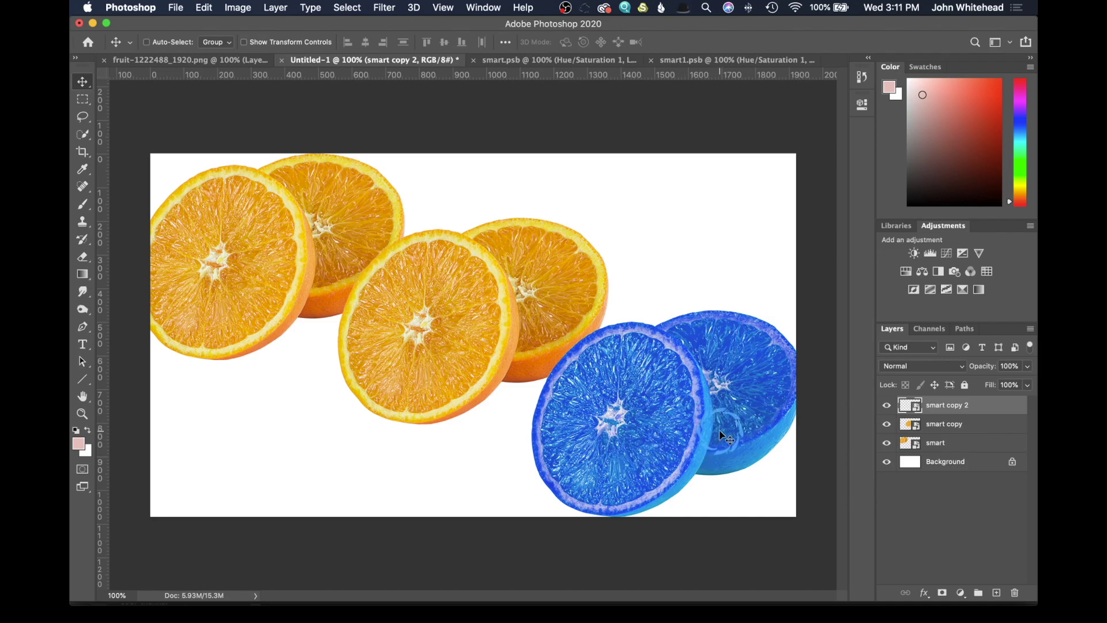
# Hide the "smart copy" and "smart" layers and move the "smart copy 2" fruit to the middle of the canvas.
pyautogui.click(887, 423)
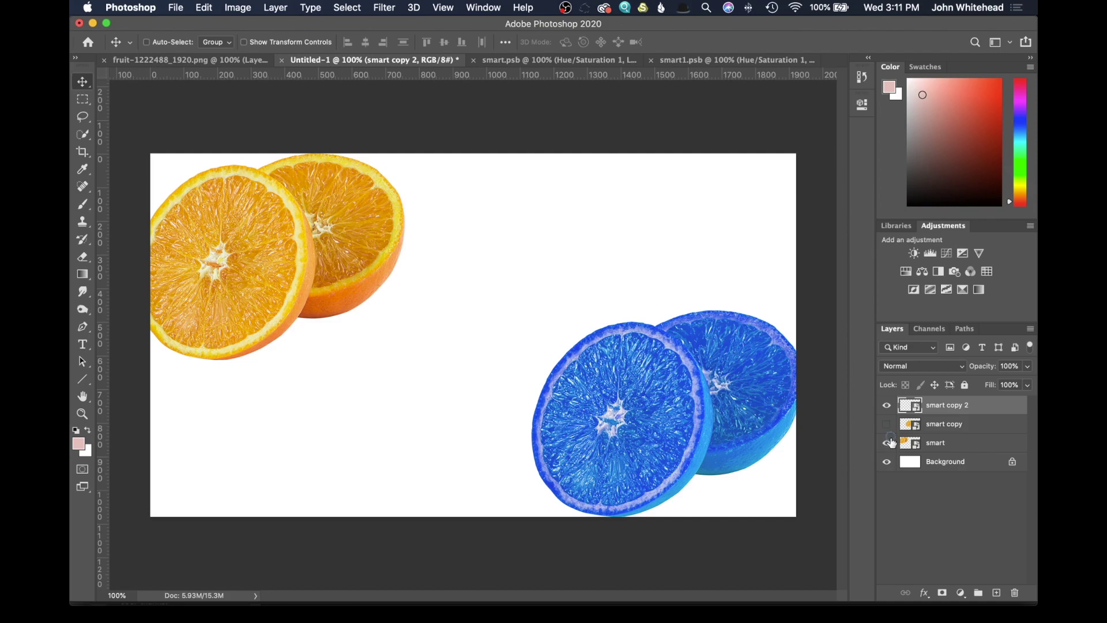
pyautogui.click(887, 442)
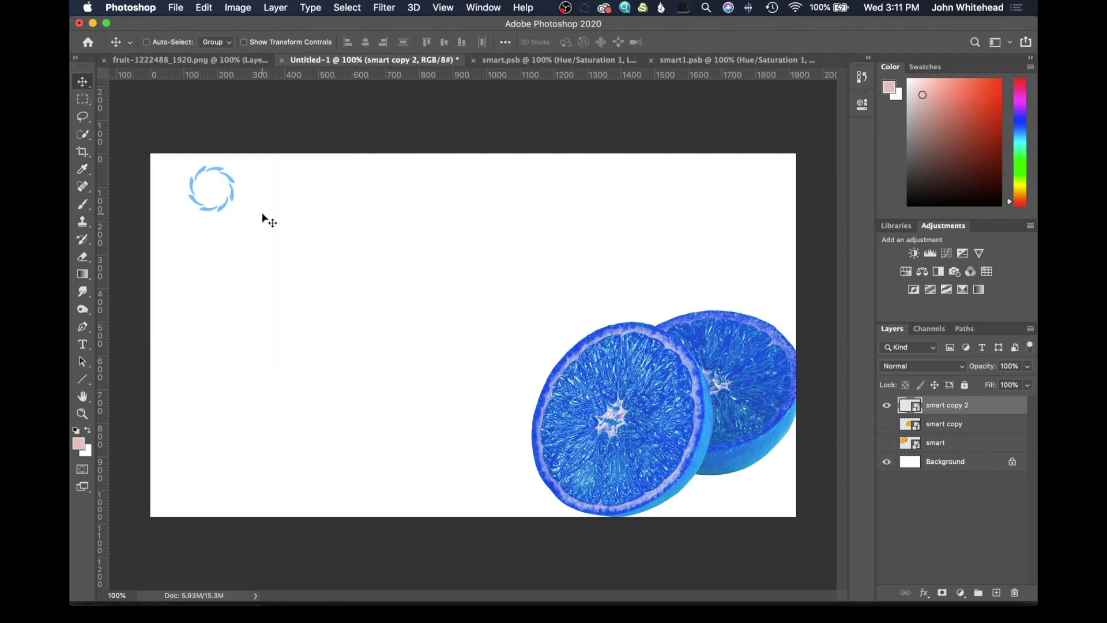
pyautogui.moveTo(558, 359); pyautogui.dragTo(393, 288)
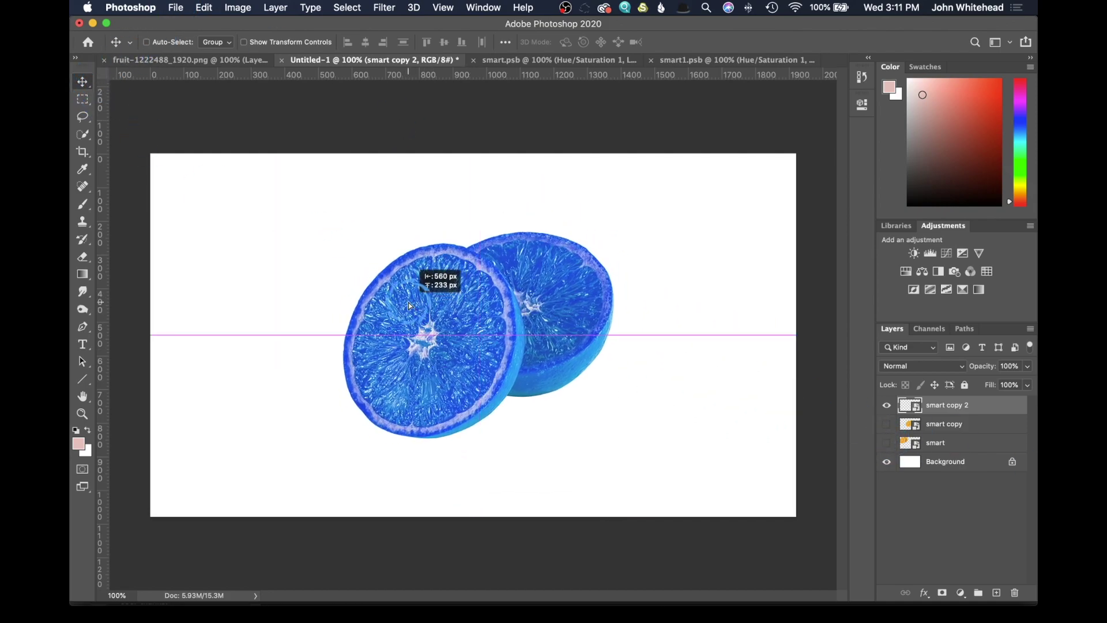
pyautogui.click(418, 100)
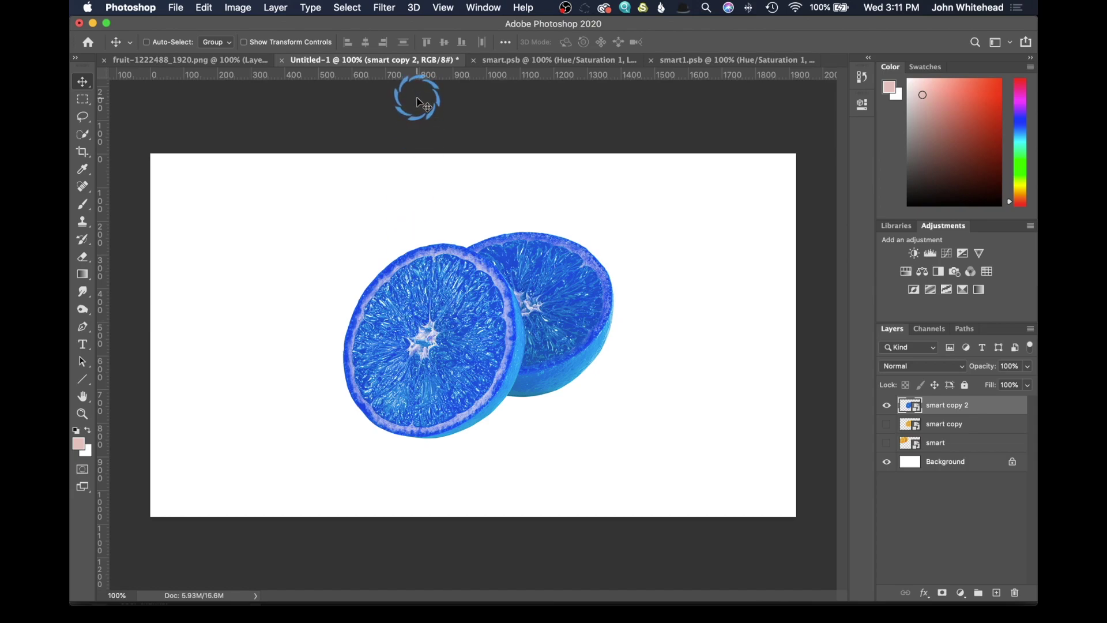
pyautogui.click(478, 187)
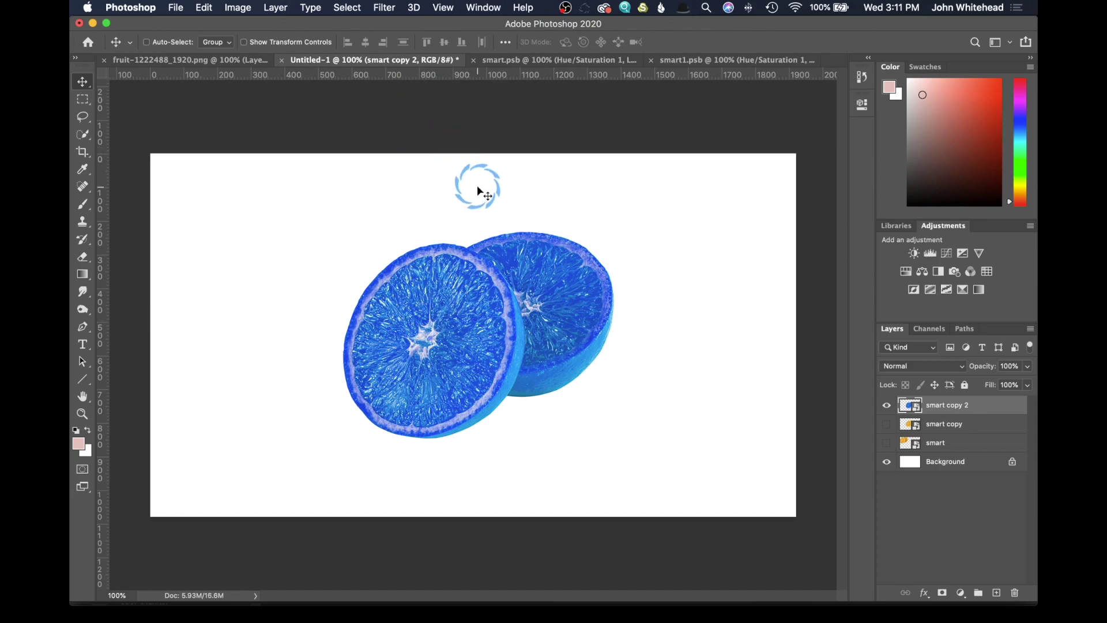
pyautogui.click(496, 204)
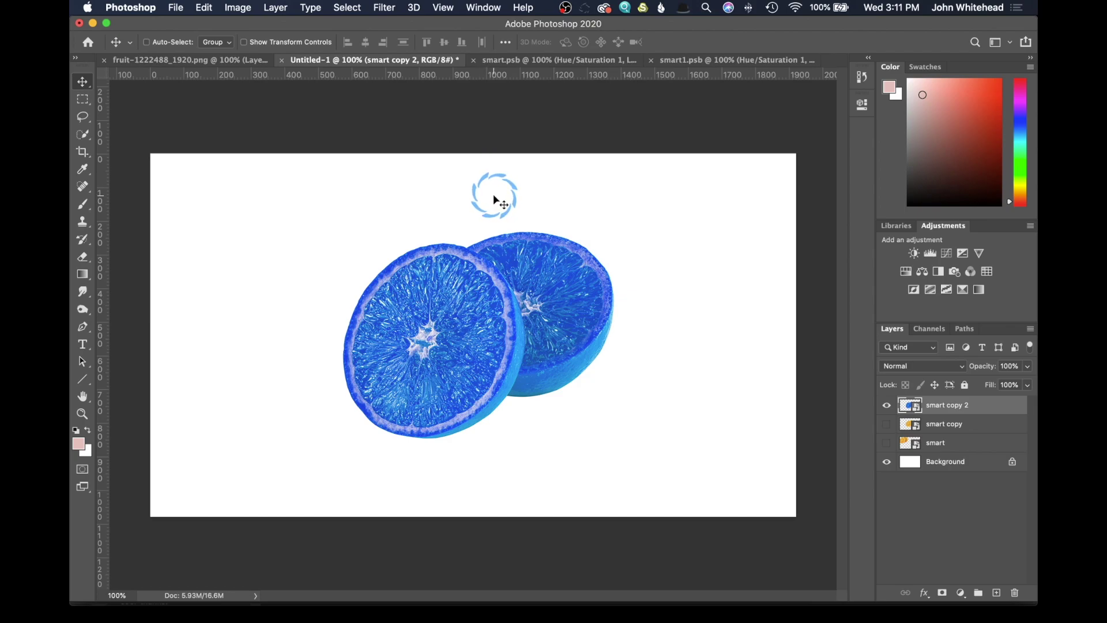
pyautogui.click(383, 7)
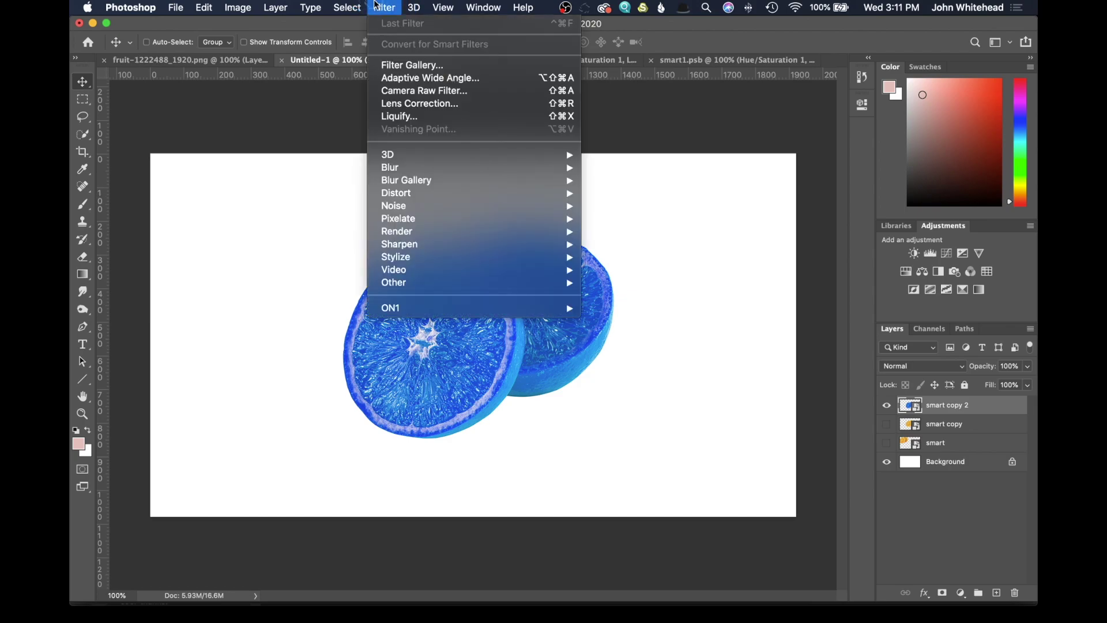
pyautogui.click(402, 48)
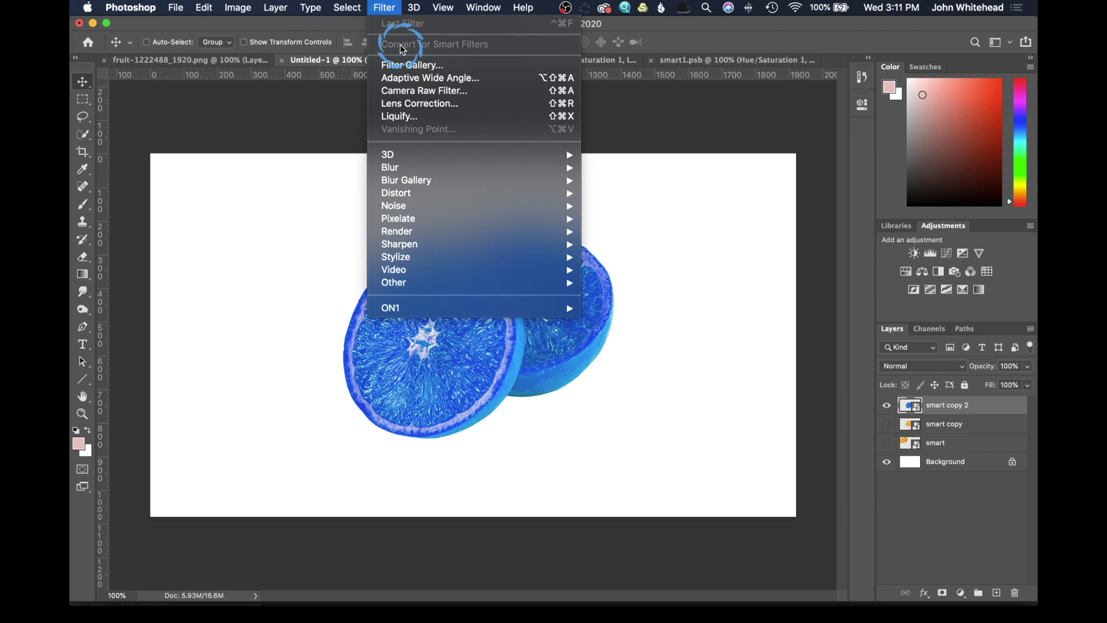
pyautogui.press('Escape')
# Bring the orange image from fruit-1222488_1920.png into Untitled-1 as a new regular layer above "smart copy 2".
pyautogui.click(204, 60)
pyautogui.moveTo(490, 271); pyautogui.dragTo(437, 79)
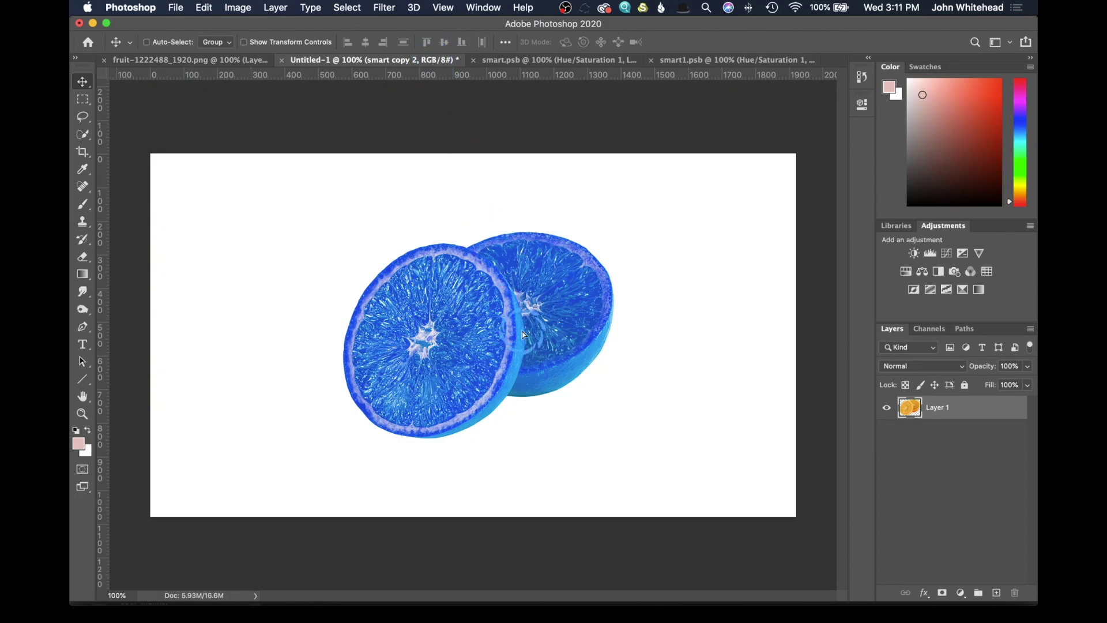
pyautogui.moveTo(524, 334); pyautogui.dragTo(521, 330)
pyautogui.click(911, 406)
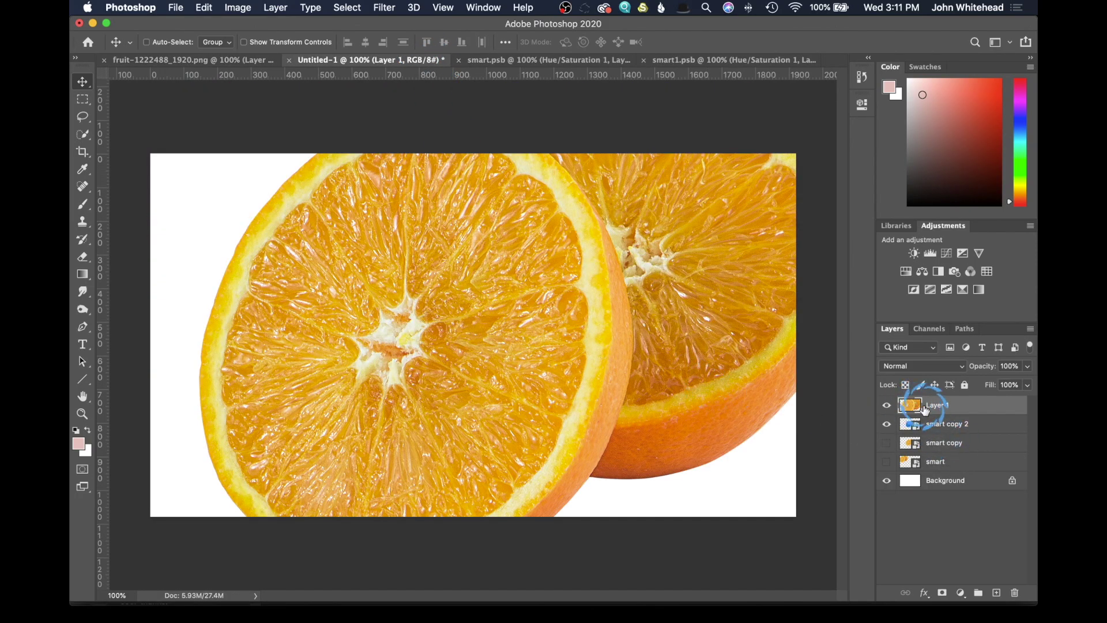
# Convert Layer 1 for smart filters, suppressing the conversion notice for future use, and delete the layer.
pyautogui.click(389, 7)
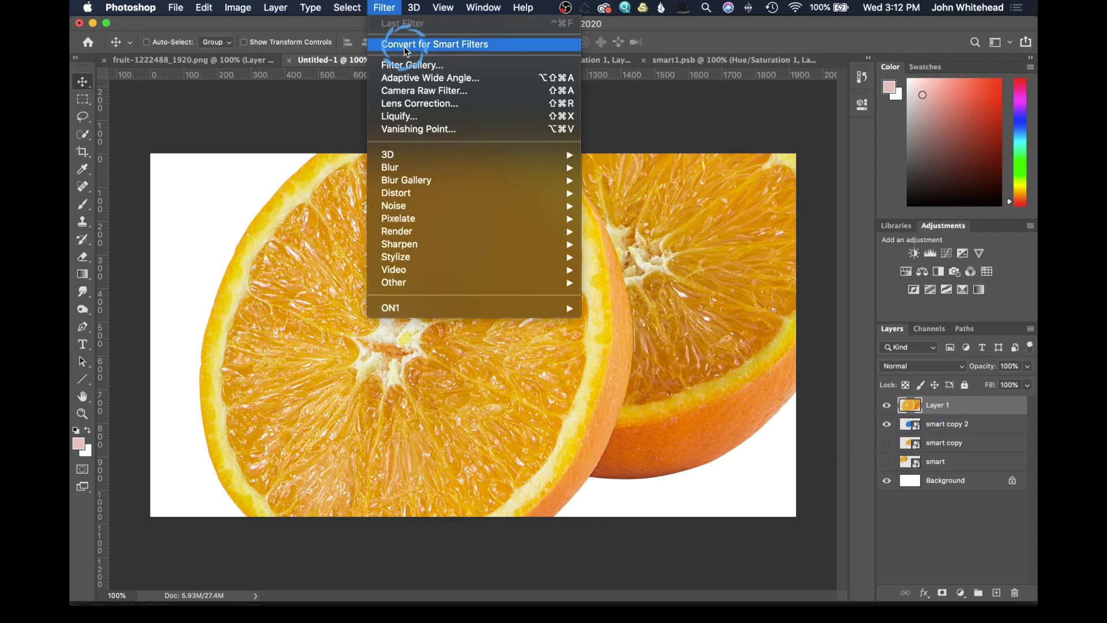
pyautogui.click(406, 51)
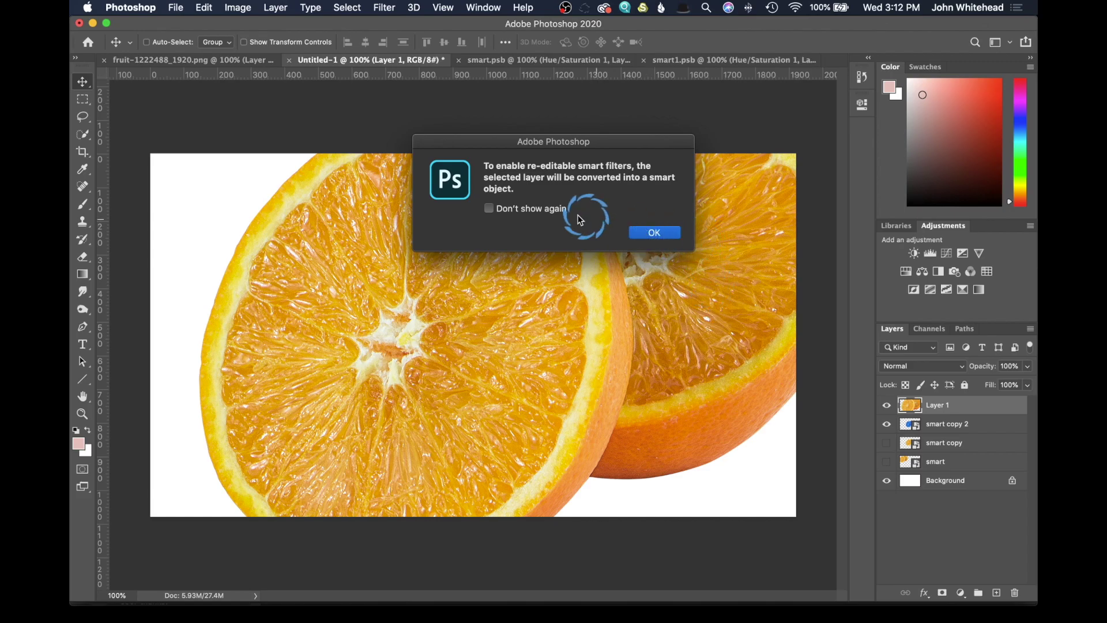
pyautogui.click(489, 210)
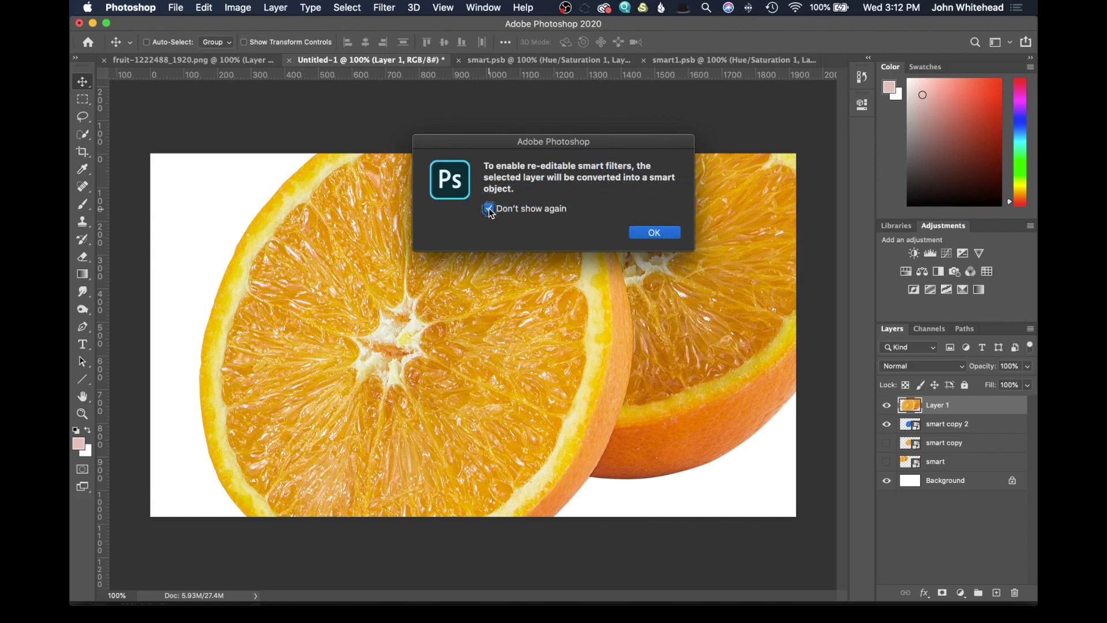
pyautogui.click(652, 233)
pyautogui.click(911, 406)
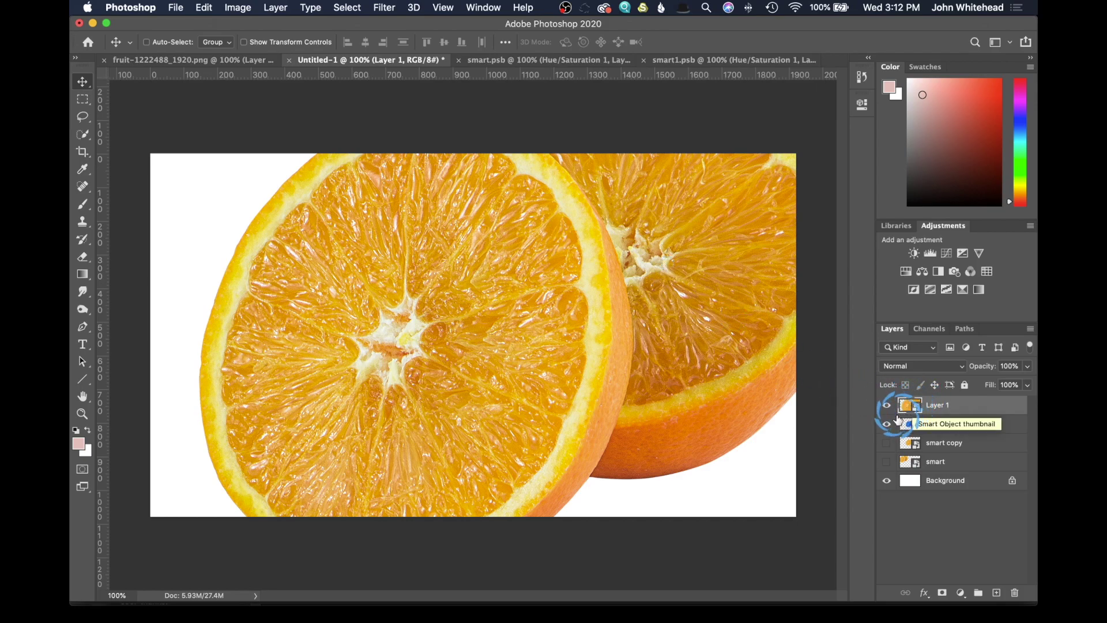
pyautogui.moveTo(888, 408); pyautogui.dragTo(1016, 591)
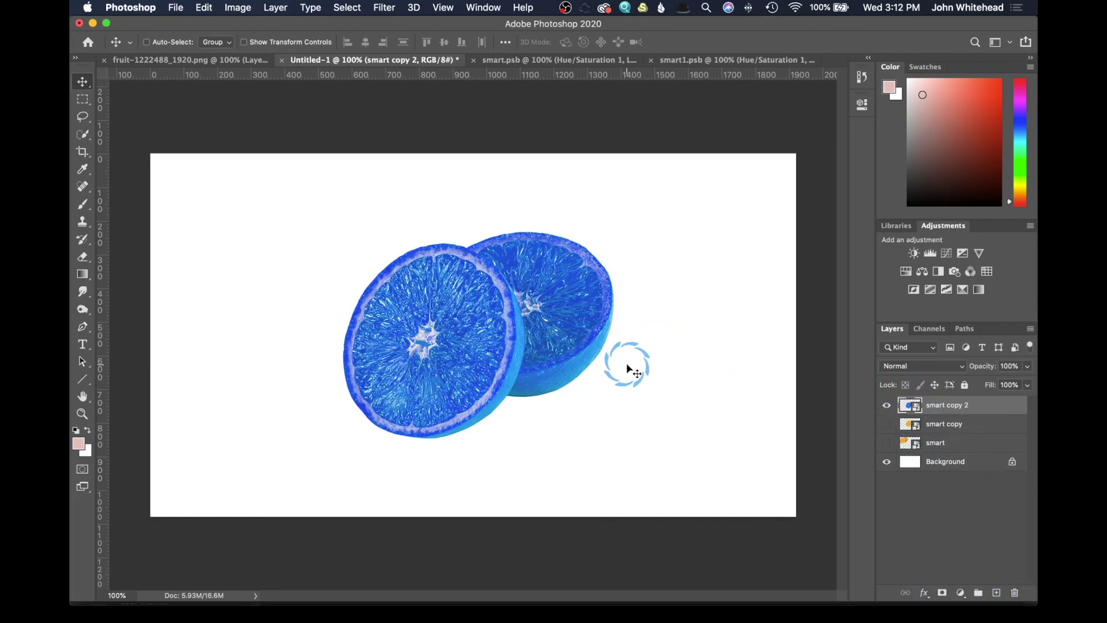
# Apply a strong Gaussian Blur to "smart copy 2" and toggle its smart filters off and back on.
pyautogui.press('super+plus')
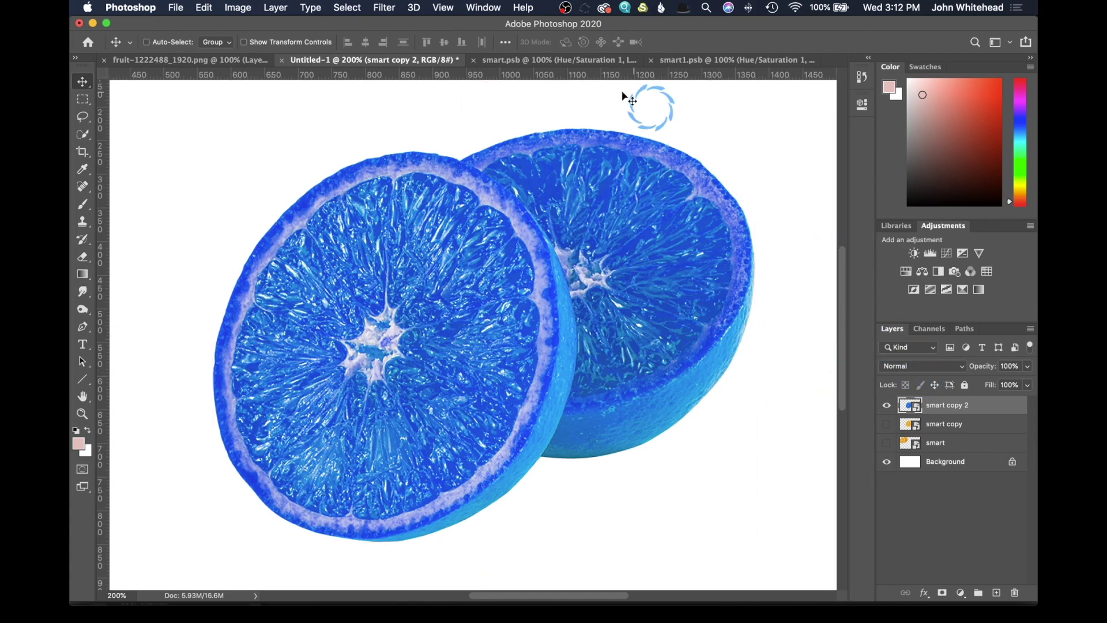
pyautogui.click(390, 5)
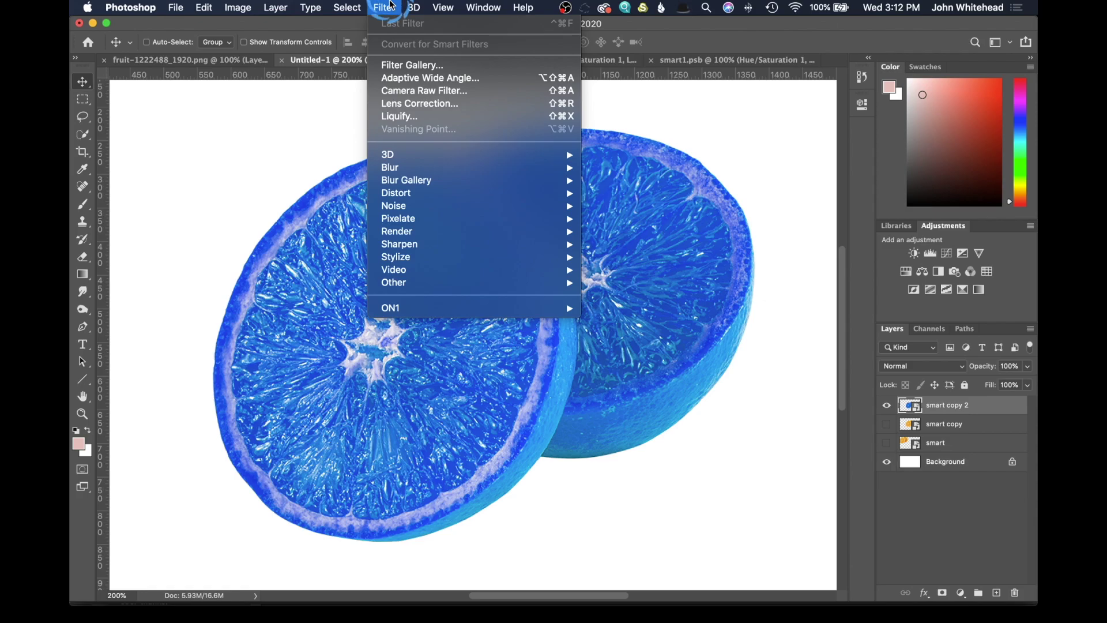
pyautogui.moveTo(413, 167)
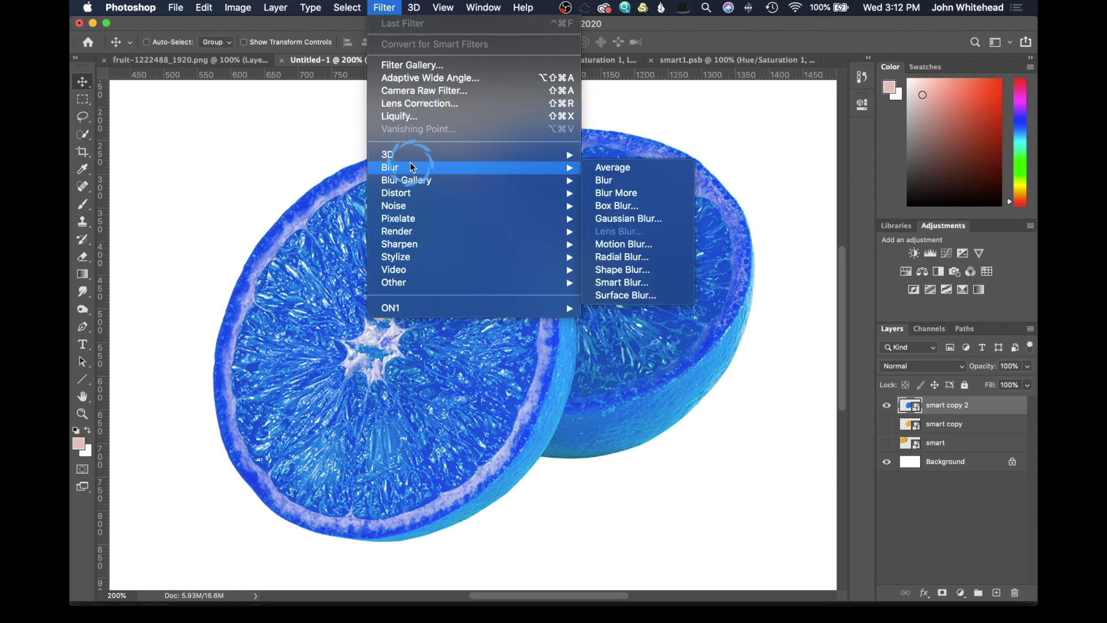
pyautogui.click(669, 220)
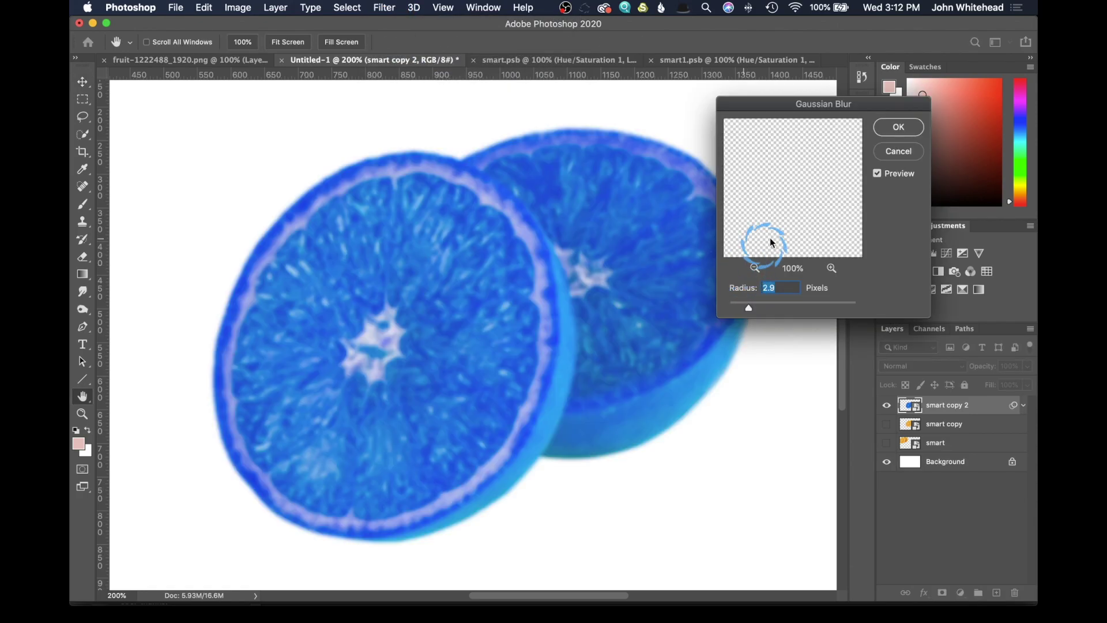
pyautogui.click(793, 303)
pyautogui.click(905, 135)
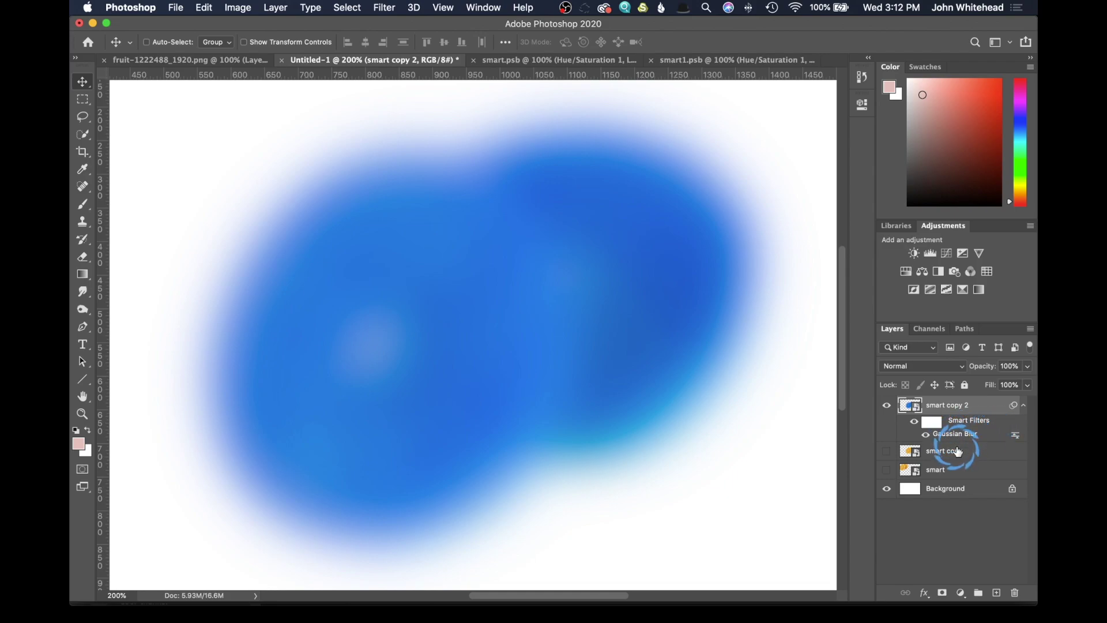
pyautogui.click(915, 423)
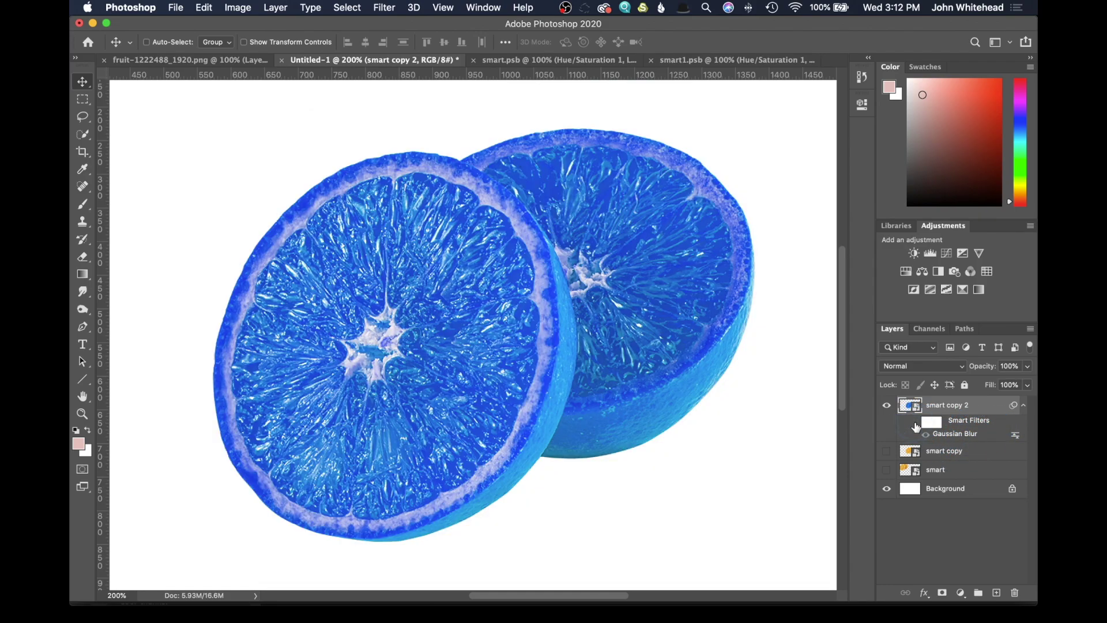
pyautogui.click(916, 422)
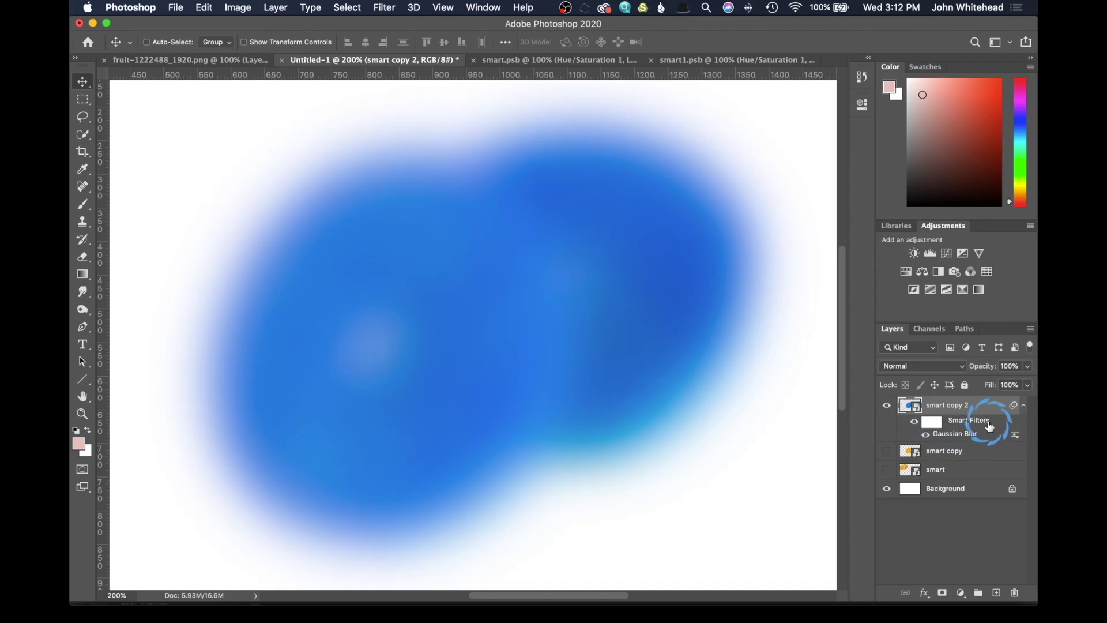
# Set the radius of the Gaussian Blur smart filter on "smart copy 2" to 4.5 pixels.
pyautogui.doubleClick(955, 435)
pyautogui.moveTo(789, 310); pyautogui.dragTo(760, 316)
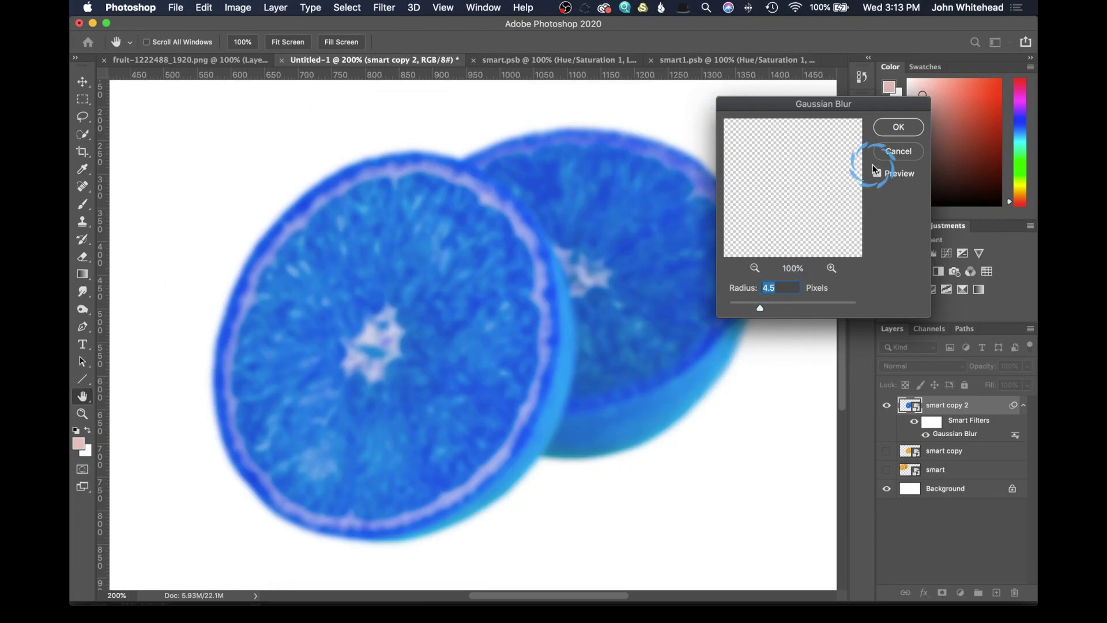
pyautogui.click(899, 128)
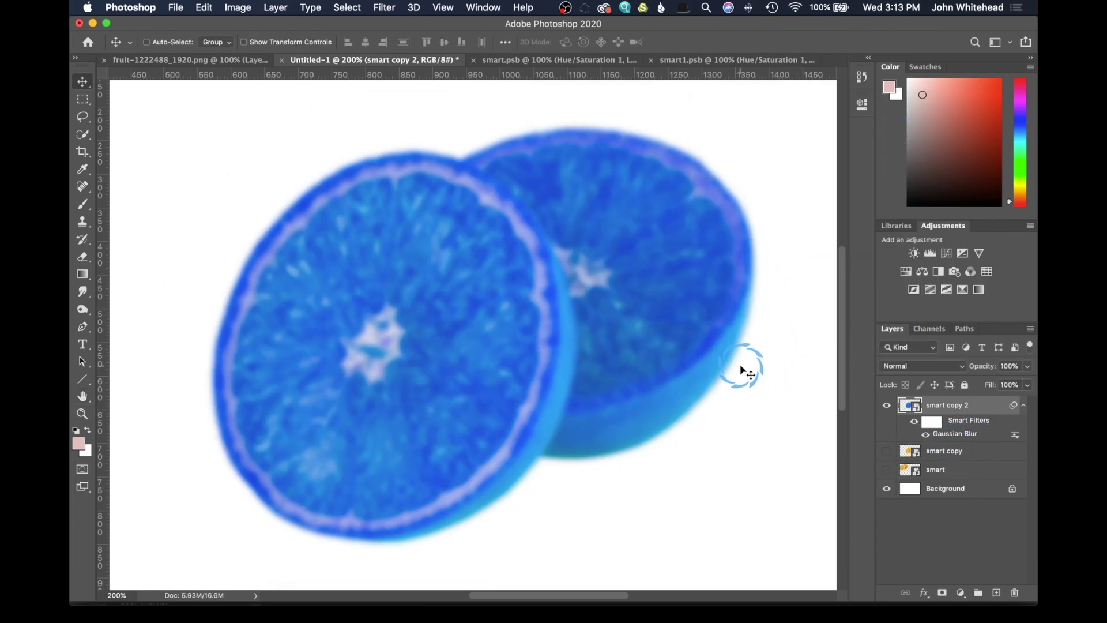
# Paint black with the Brush on the smart filter mask across the centre and inner edge of the front orange slice.
pyautogui.click(932, 423)
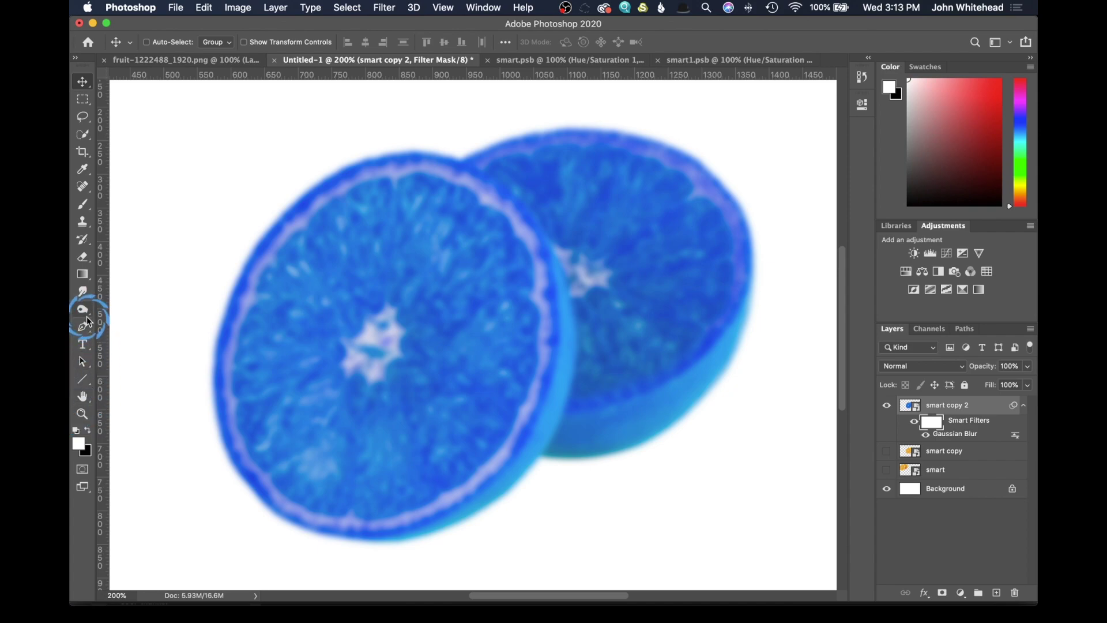
pyautogui.click(83, 204)
pyautogui.click(90, 431)
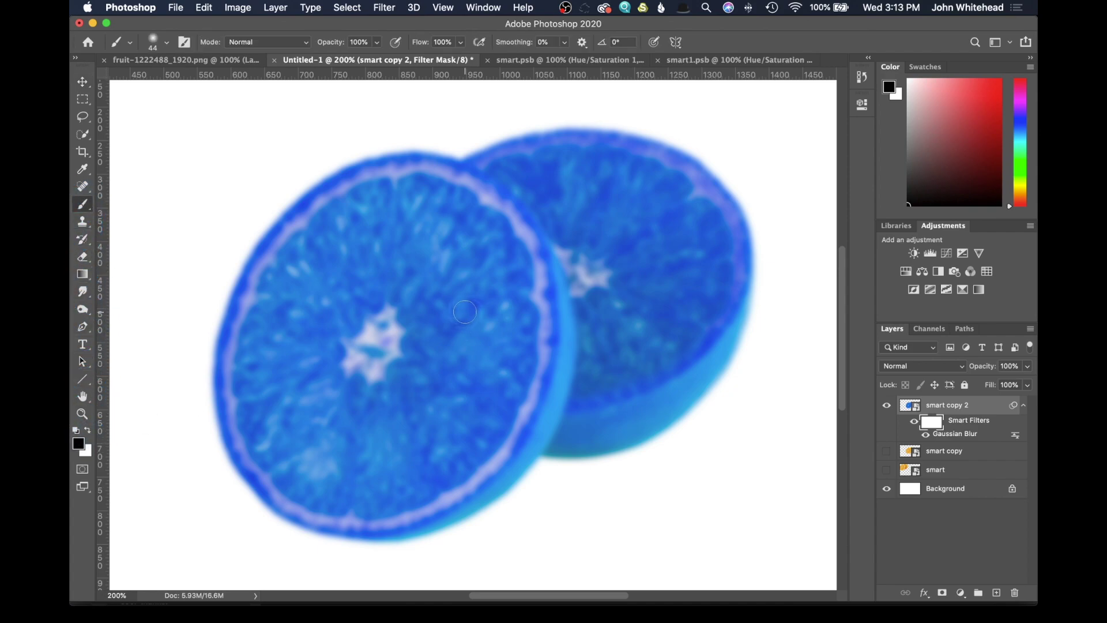
pyautogui.moveTo(490, 262)
pyautogui.mouseDown()
pyautogui.moveTo(419, 308)
pyautogui.moveTo(557, 279)
pyautogui.moveTo(504, 301)
pyautogui.moveTo(571, 303)
pyautogui.moveTo(395, 332)
pyautogui.moveTo(528, 360)
pyautogui.mouseUp()
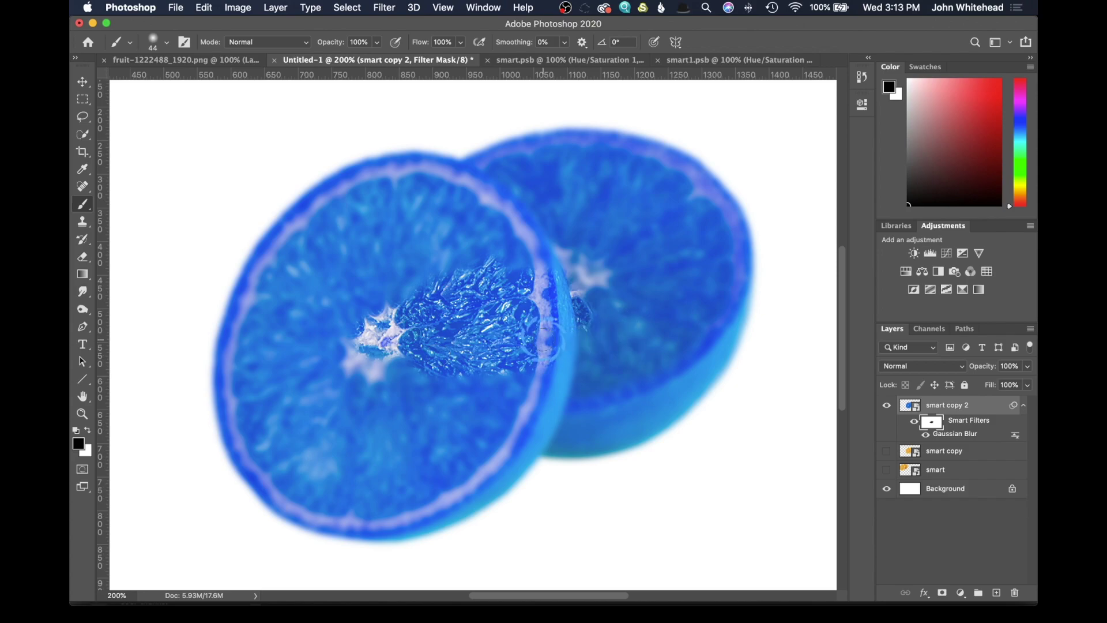
# Delete the smart filter mask of "smart copy 2" and hide its smart filters.
pyautogui.click(934, 426)
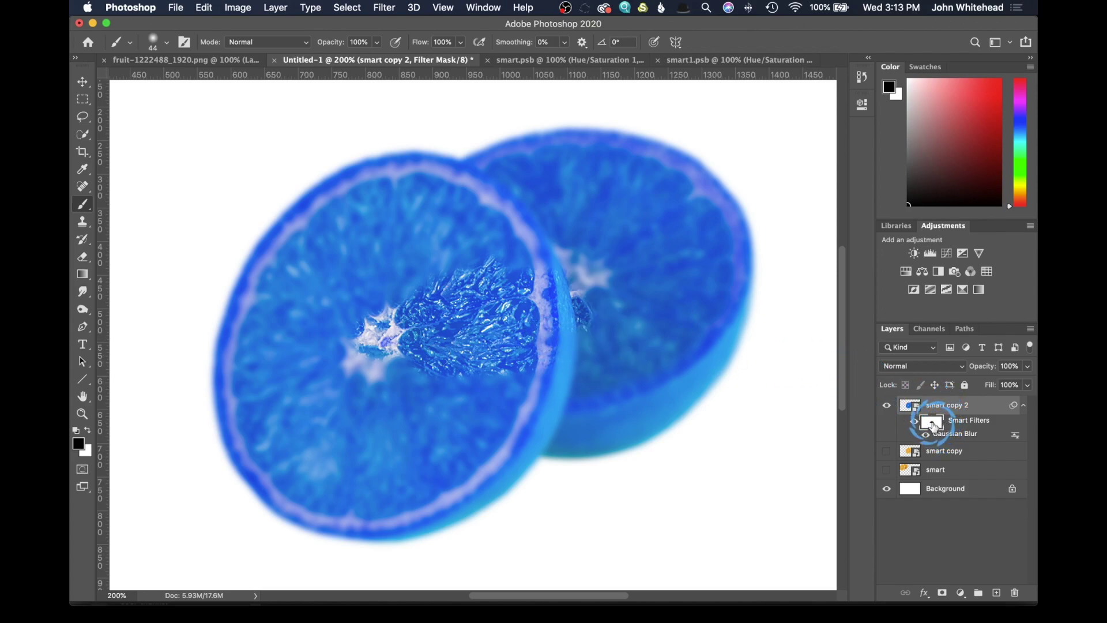
pyautogui.moveTo(934, 425); pyautogui.dragTo(1017, 594)
pyautogui.click(1005, 512)
pyautogui.click(897, 420)
pyautogui.click(914, 423)
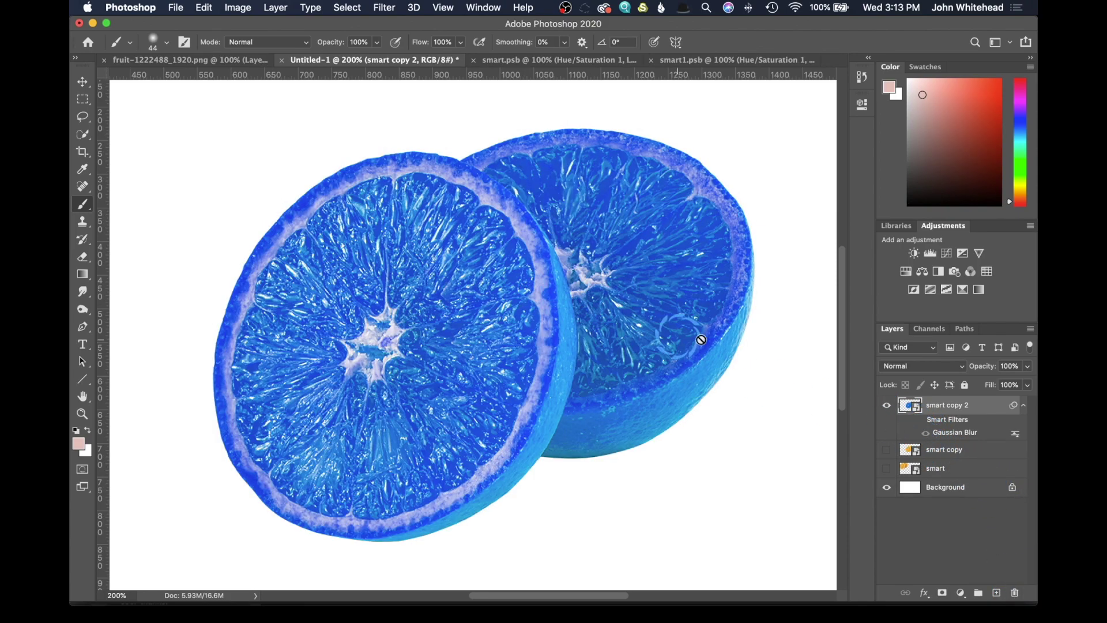
pyautogui.click(384, 8)
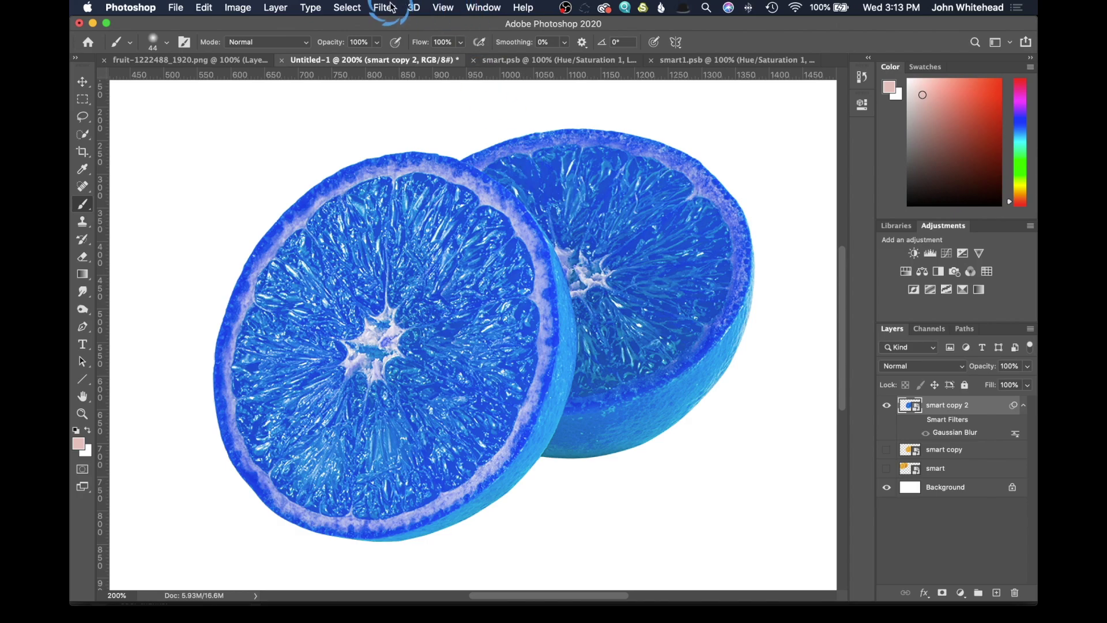
pyautogui.click(440, 169)
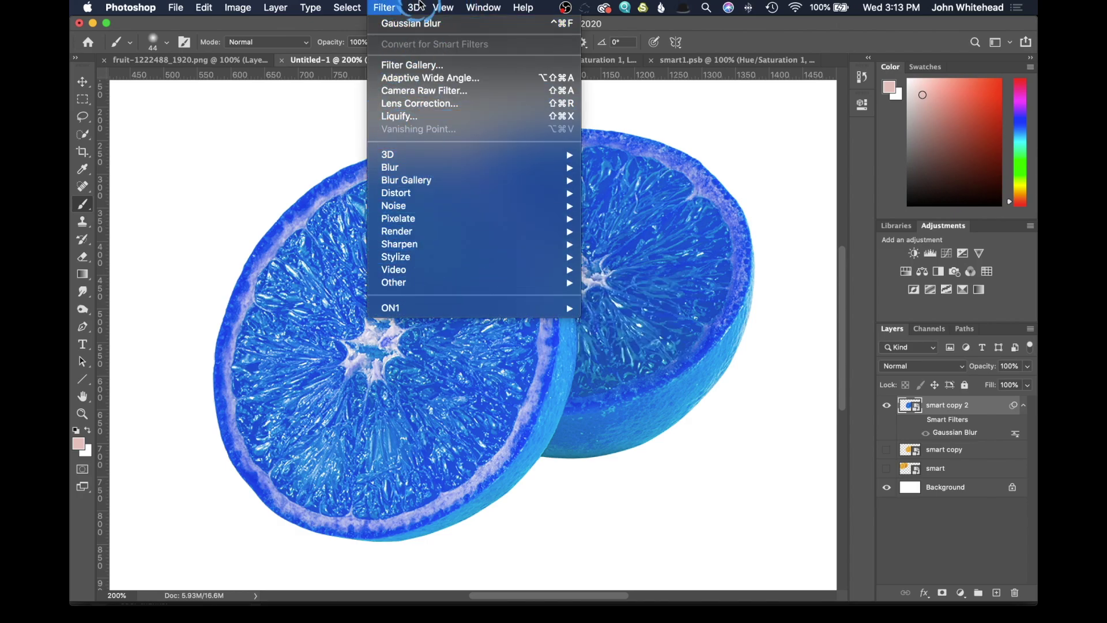
pyautogui.click(412, 70)
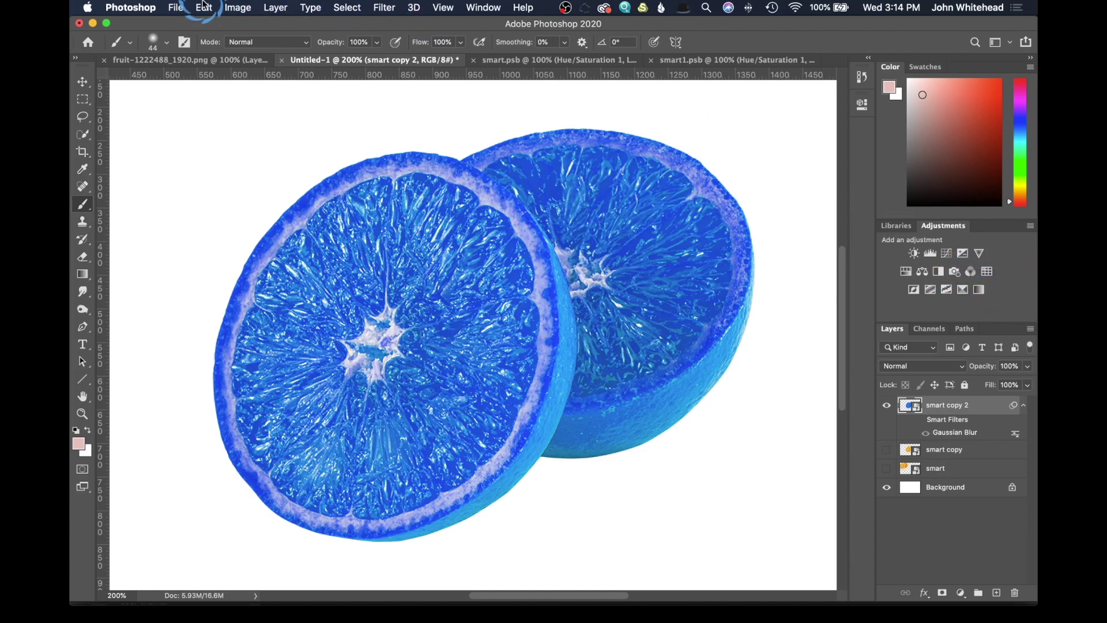
# Apply a Shadows/Highlights adjustment to "smart copy 2" as a smart filter with the shadows amount set to 50%.
pyautogui.click(238, 7)
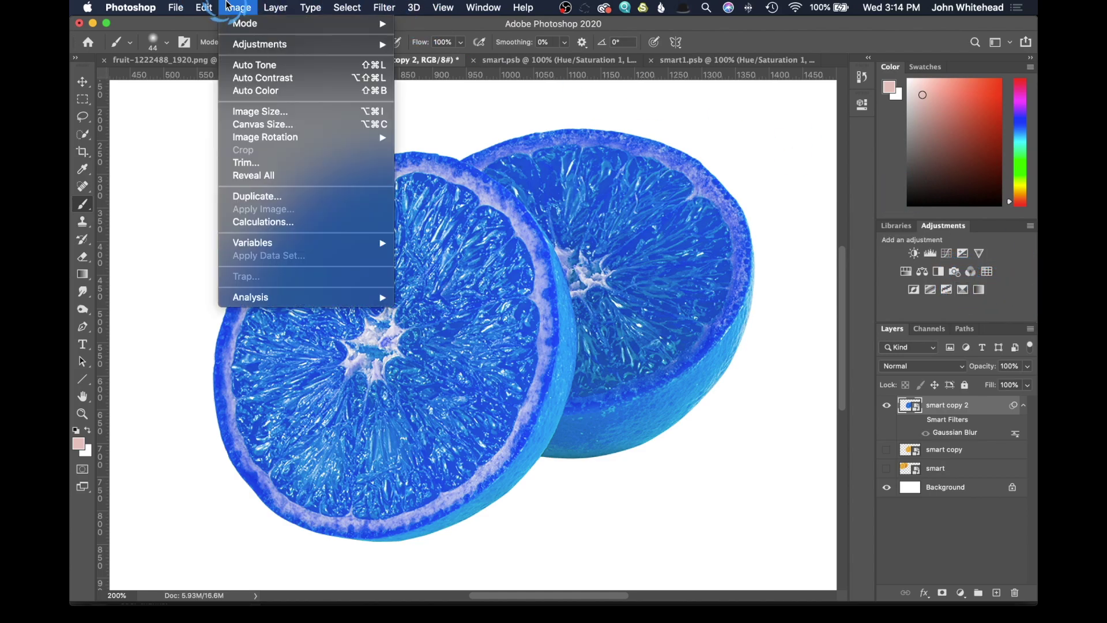
pyautogui.moveTo(300, 44)
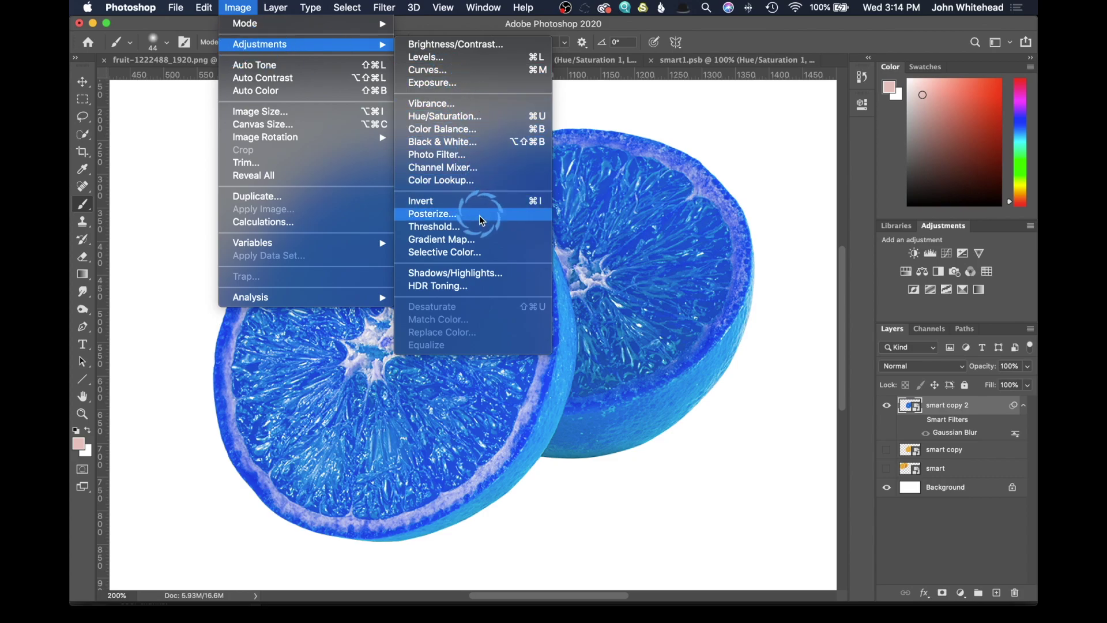
pyautogui.click(479, 276)
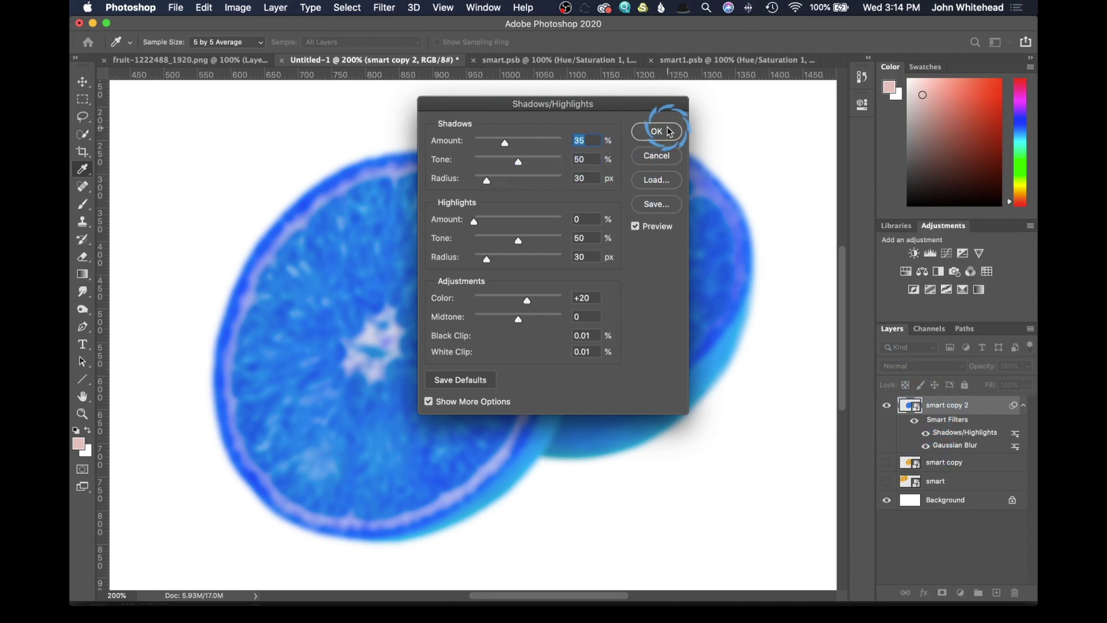
pyautogui.click(516, 147)
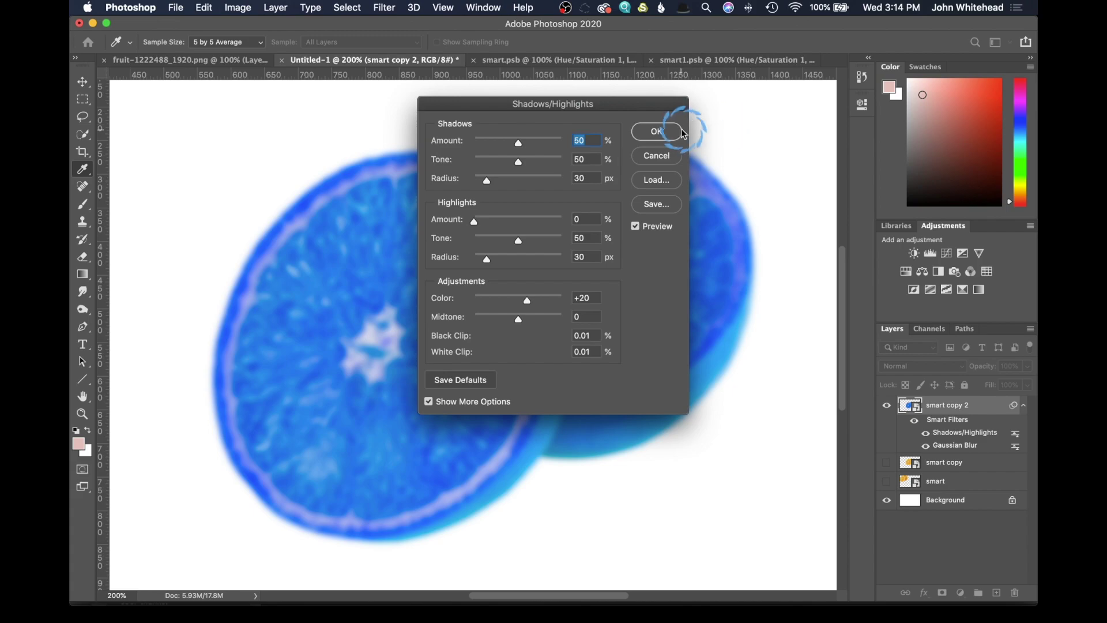
pyautogui.click(658, 132)
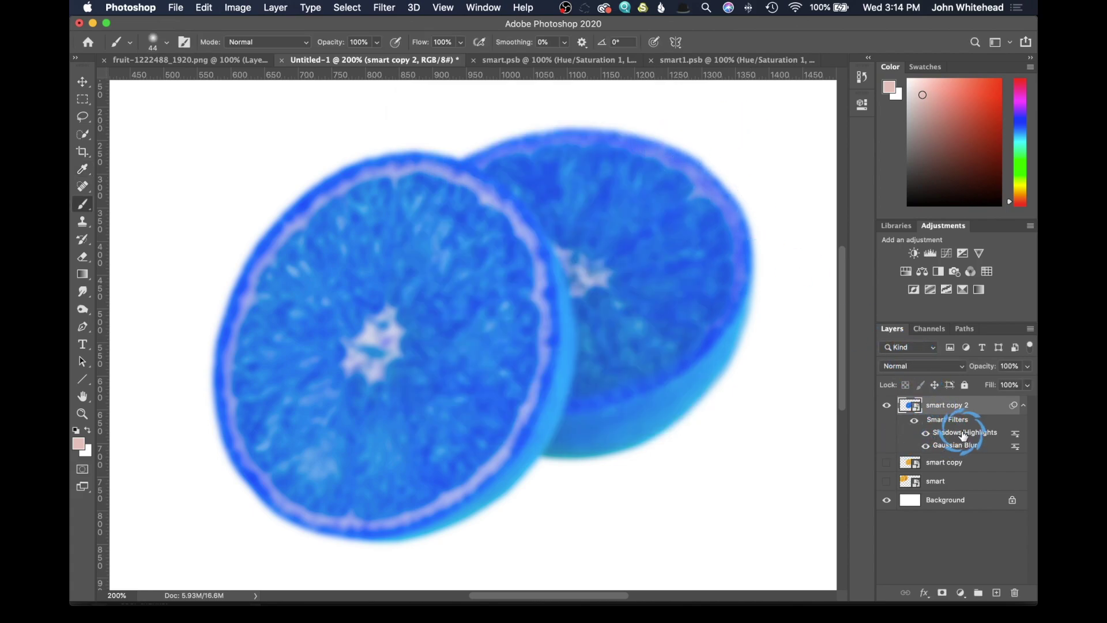
# Hide the Shadows/Highlights and Gaussian Blur smart filters on "smart copy 2", and show only Shadows/Highlights again.
pyautogui.click(925, 433)
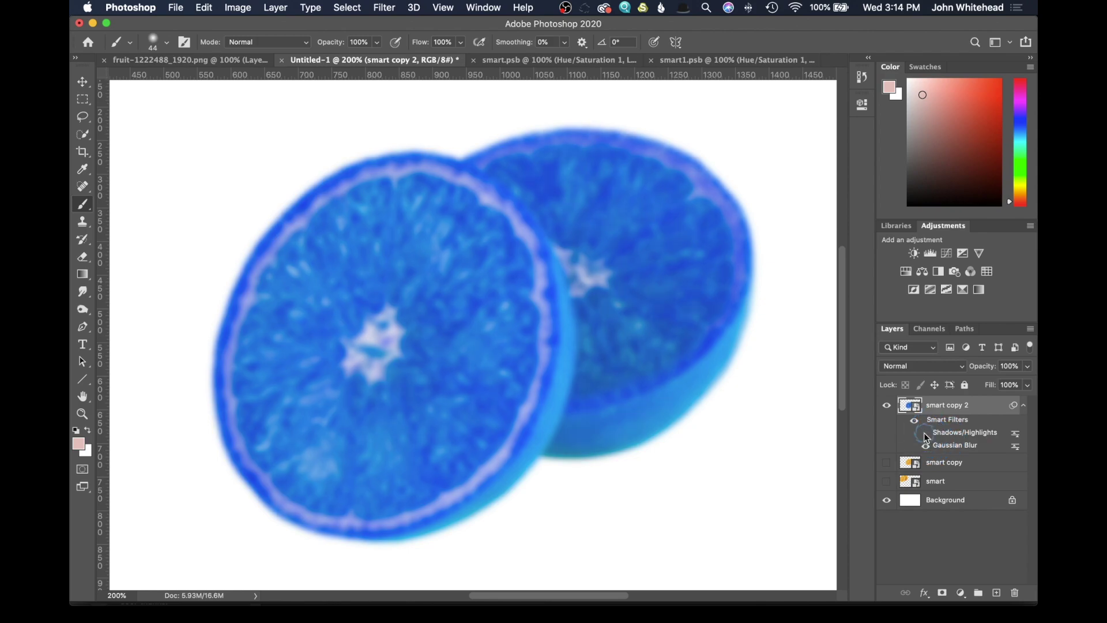
pyautogui.click(925, 447)
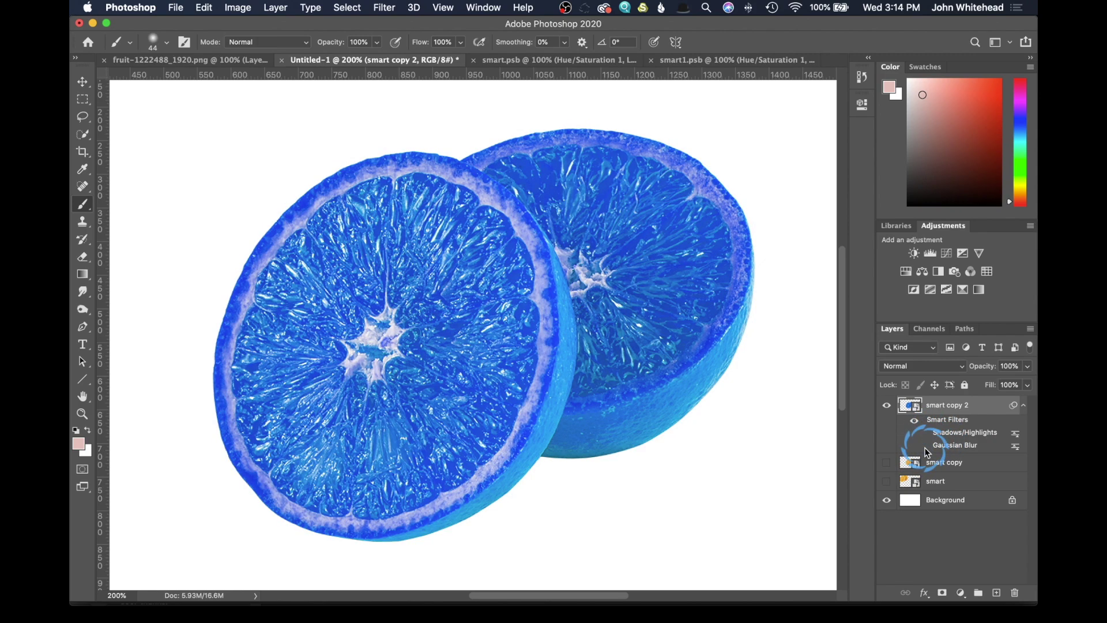
pyautogui.click(925, 433)
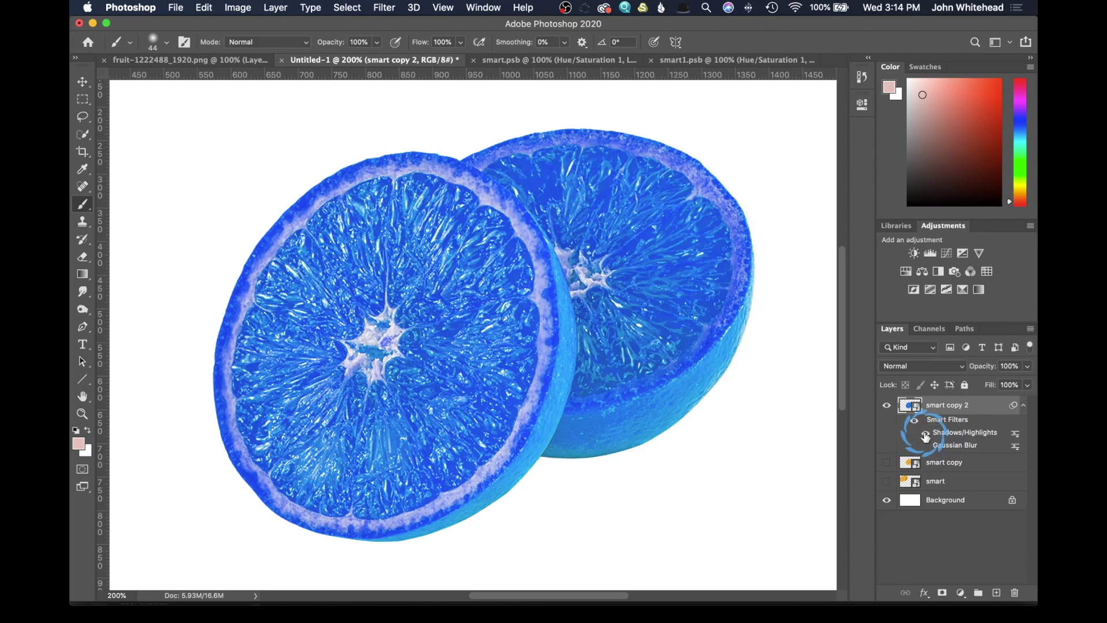
pyautogui.click(894, 455)
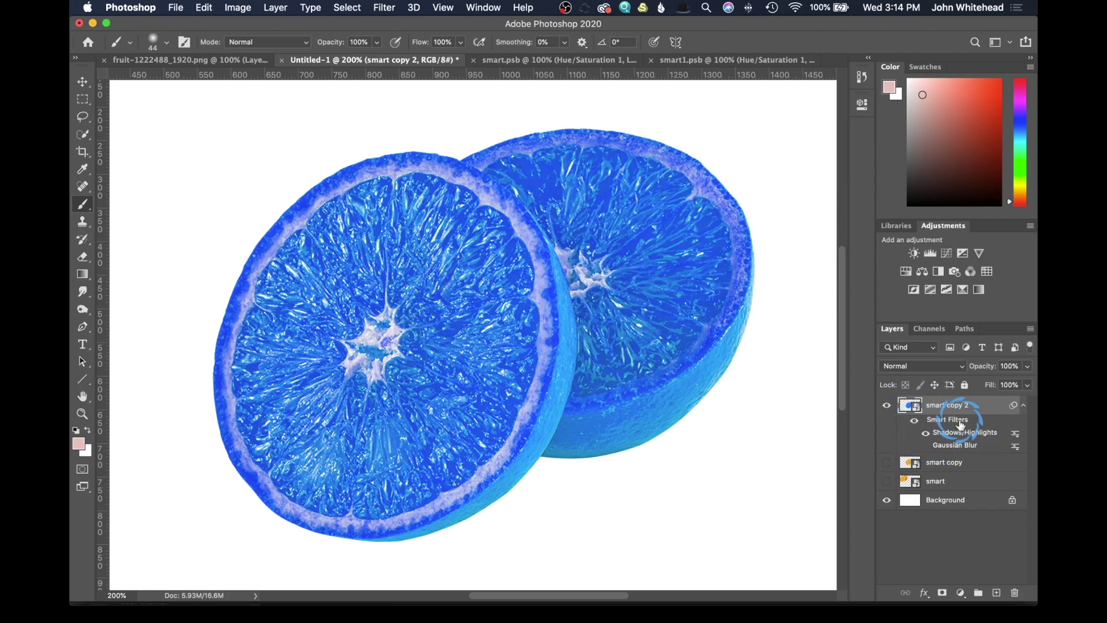